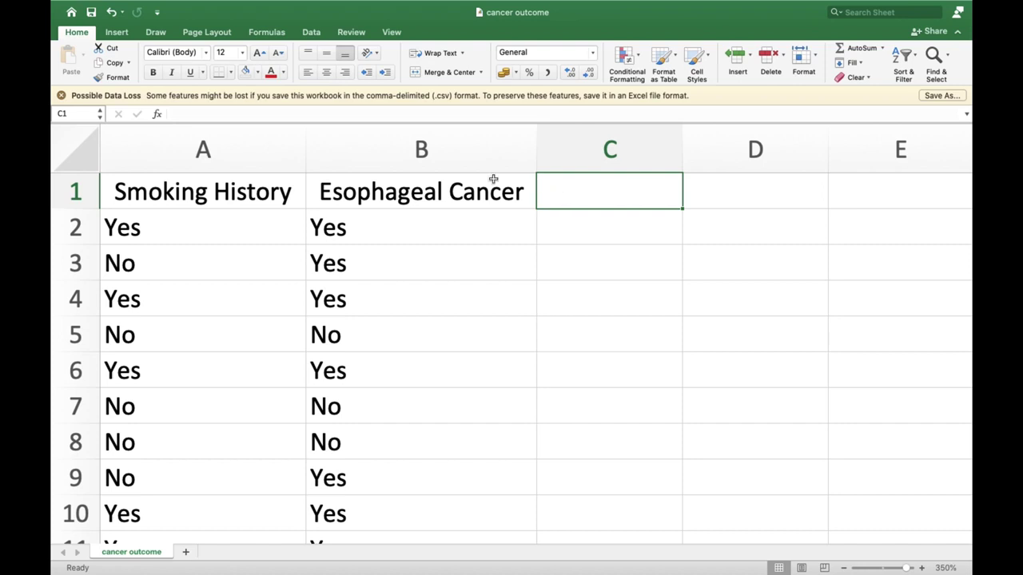
Examine the Smoking History and Esophageal Cancer columns of the cancer outcome sheet and their Yes/No entries
click(234, 187)
drag(234, 187, 243, 343)
drag(367, 196, 371, 368)
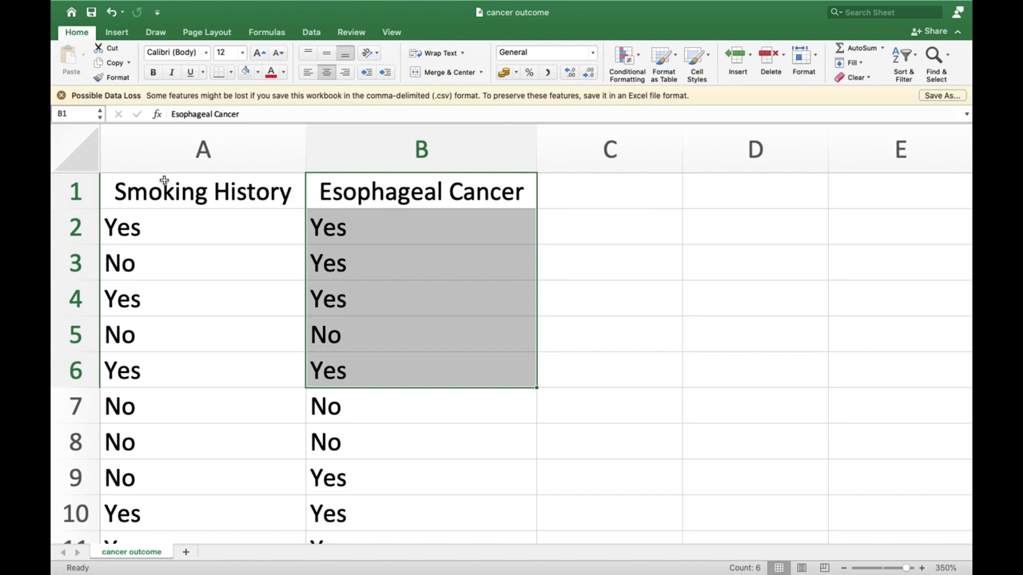
drag(164, 180, 176, 376)
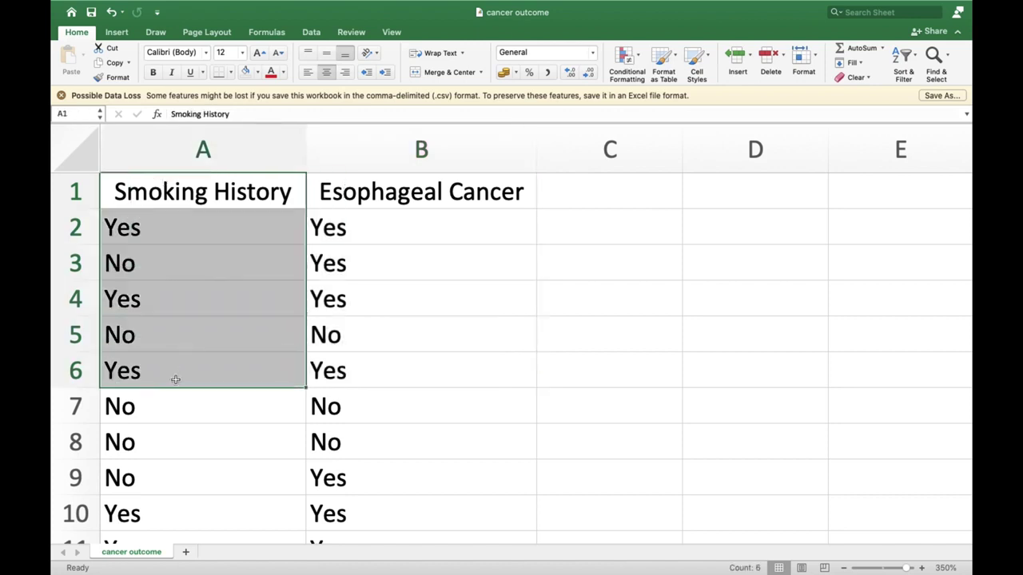
click(383, 282)
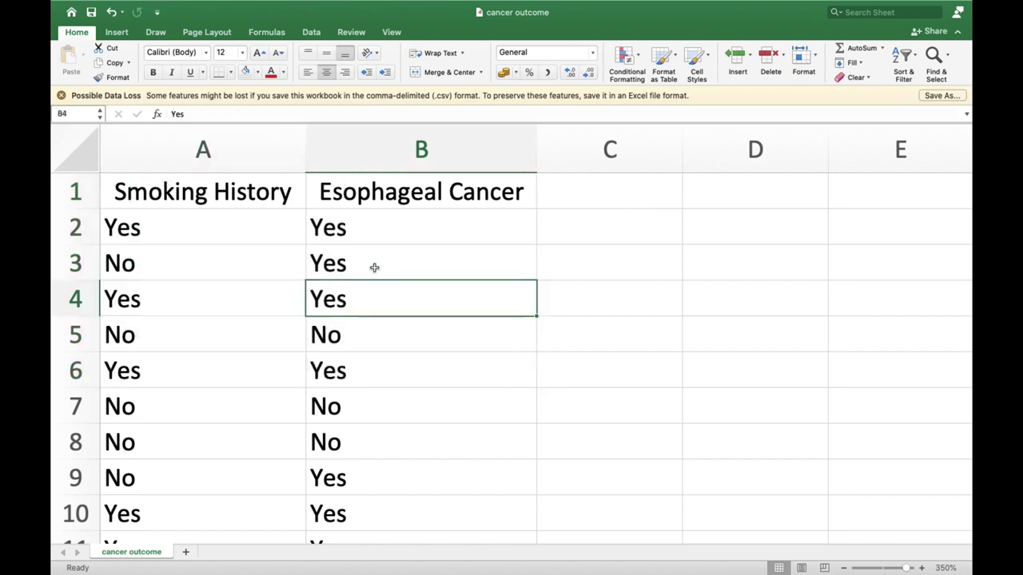
click(183, 231)
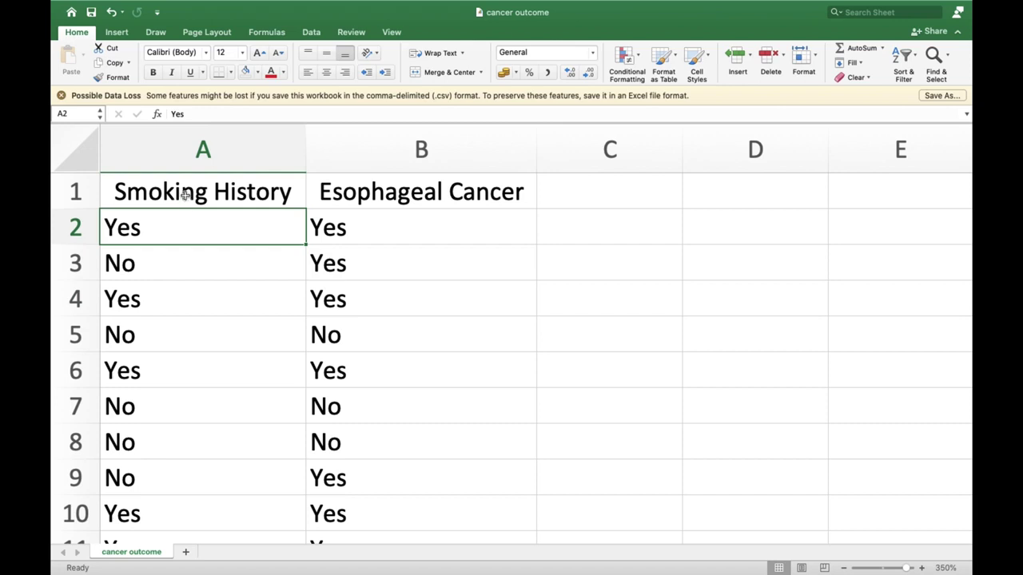
click(184, 272)
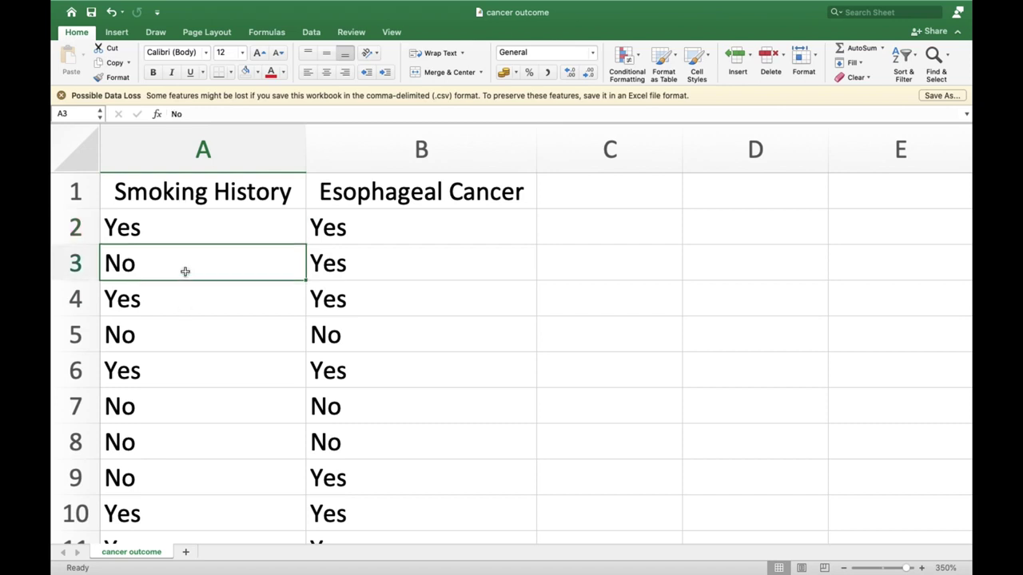
click(468, 180)
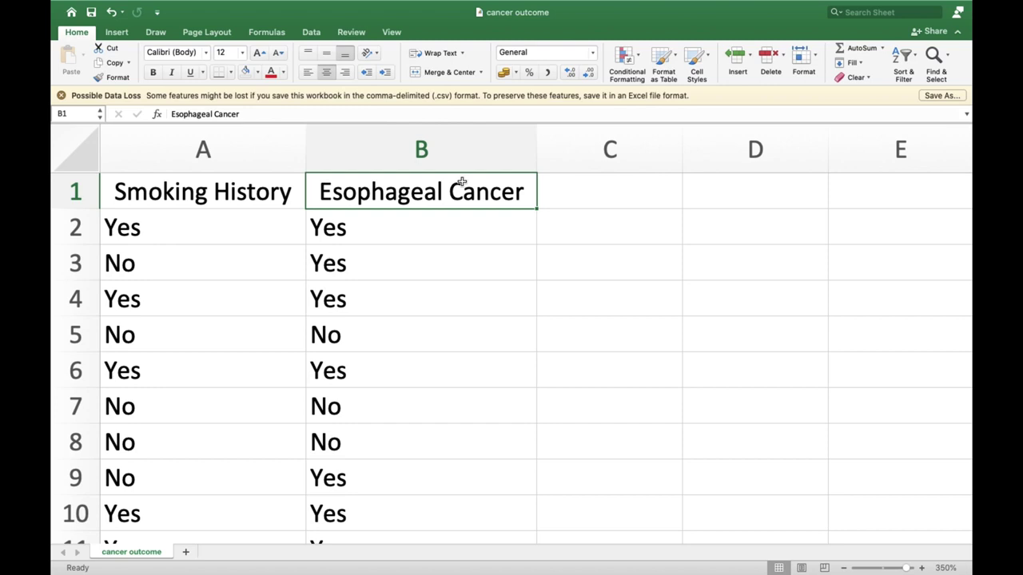
click(411, 229)
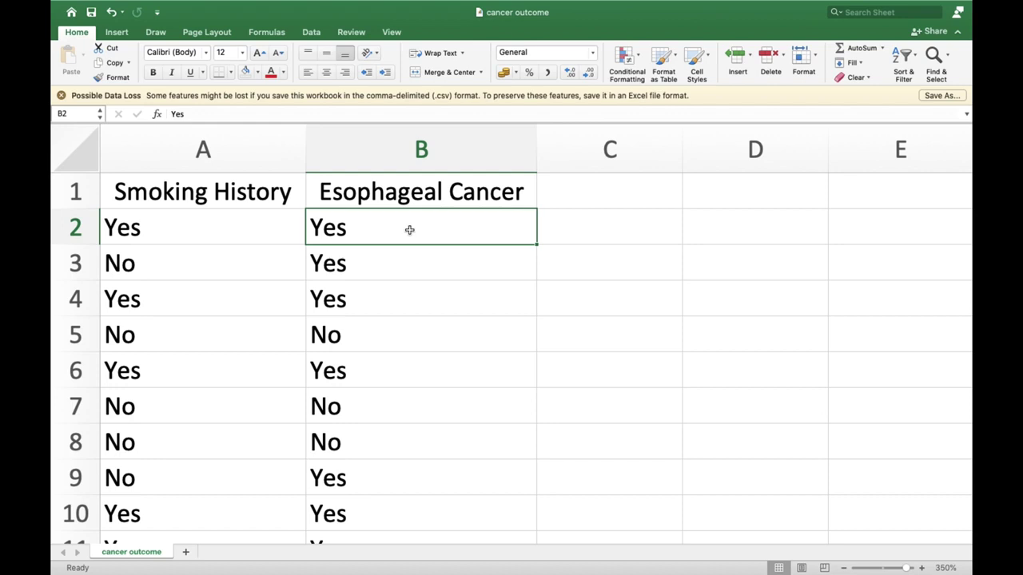
click(372, 349)
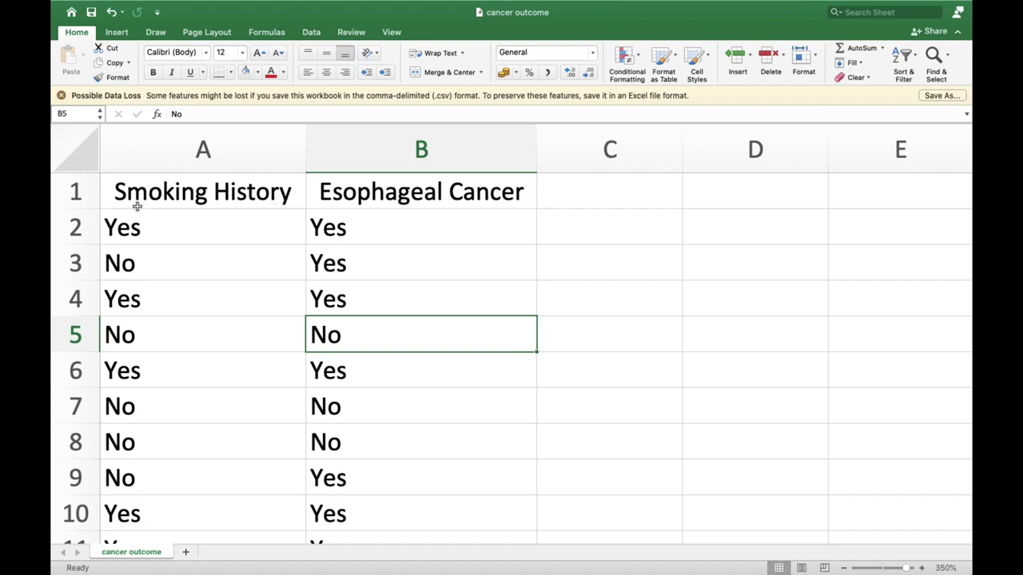
click(384, 234)
click(386, 325)
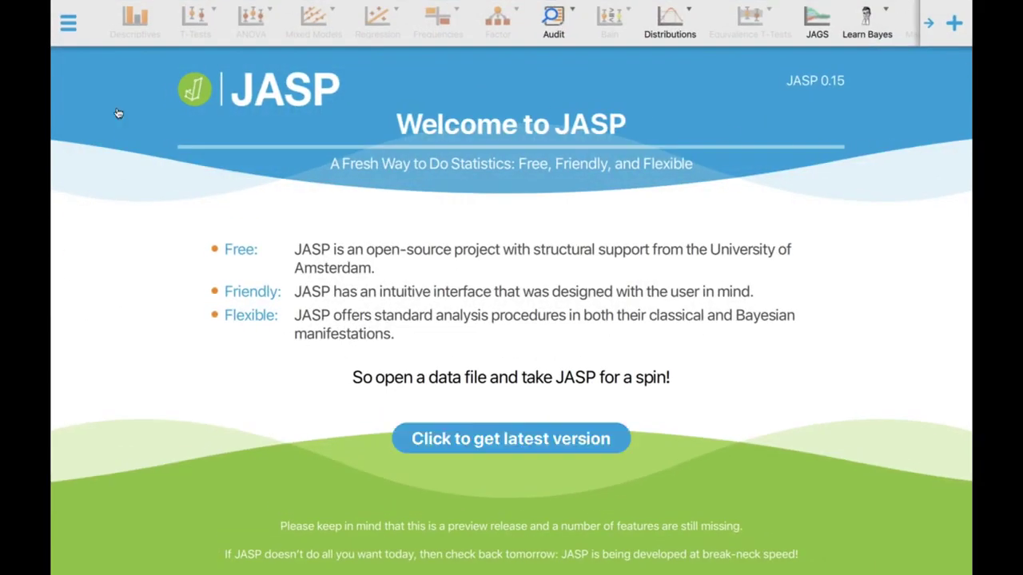
Switch to JASP and load the cancer outcome.csv data file from the computer's Desktop folder
click(69, 20)
click(111, 67)
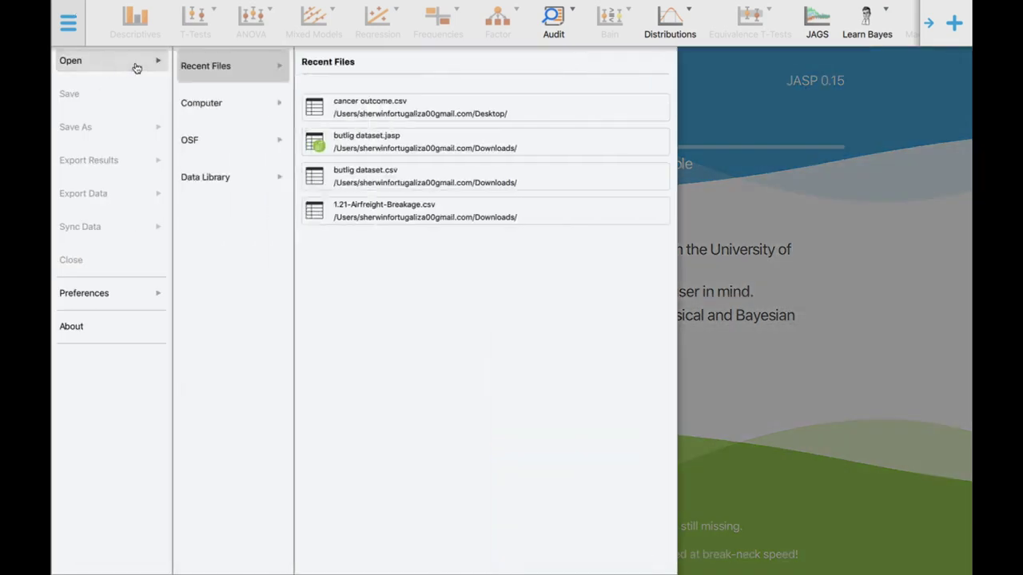
click(237, 107)
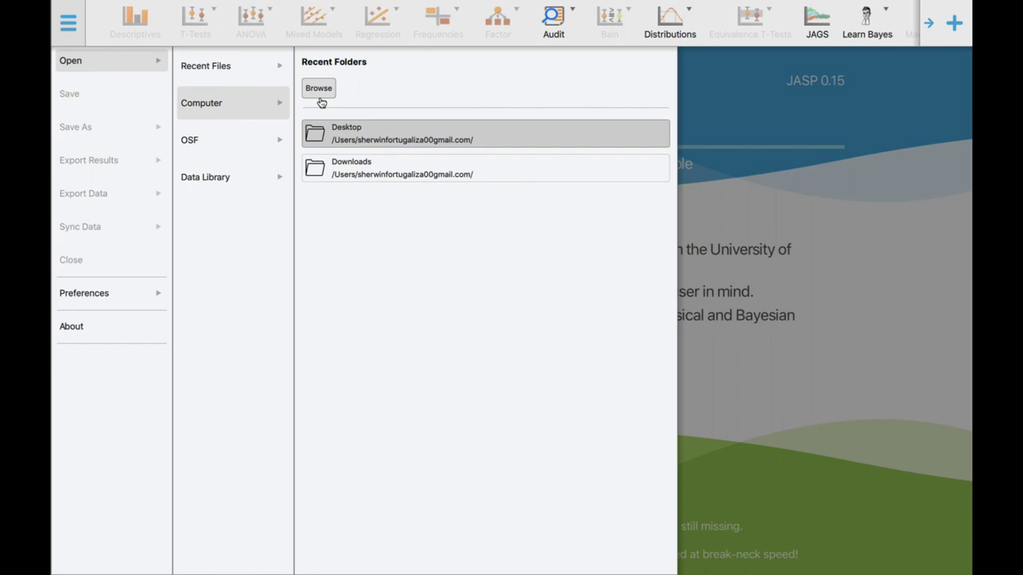
click(320, 98)
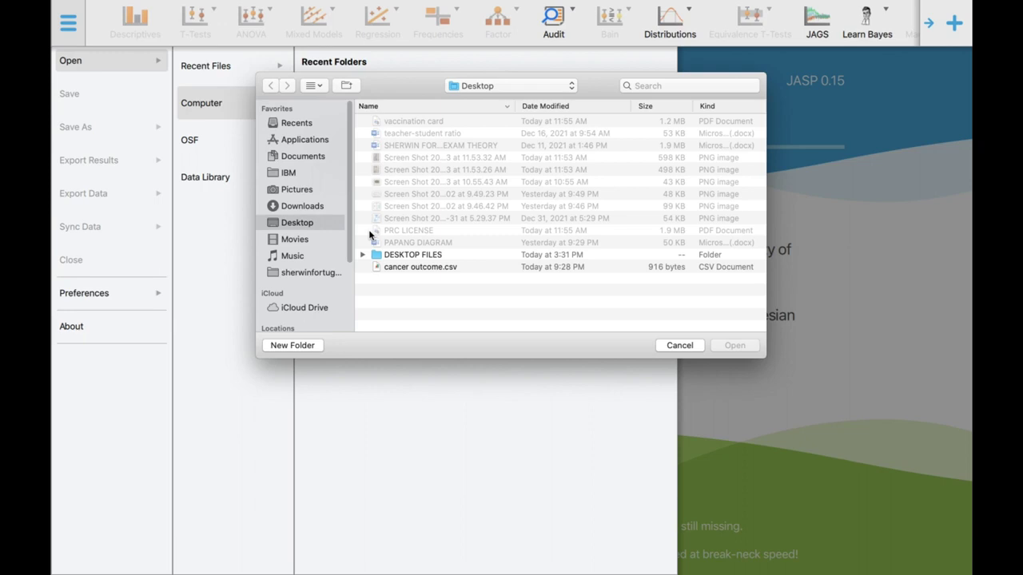
click(408, 270)
click(742, 349)
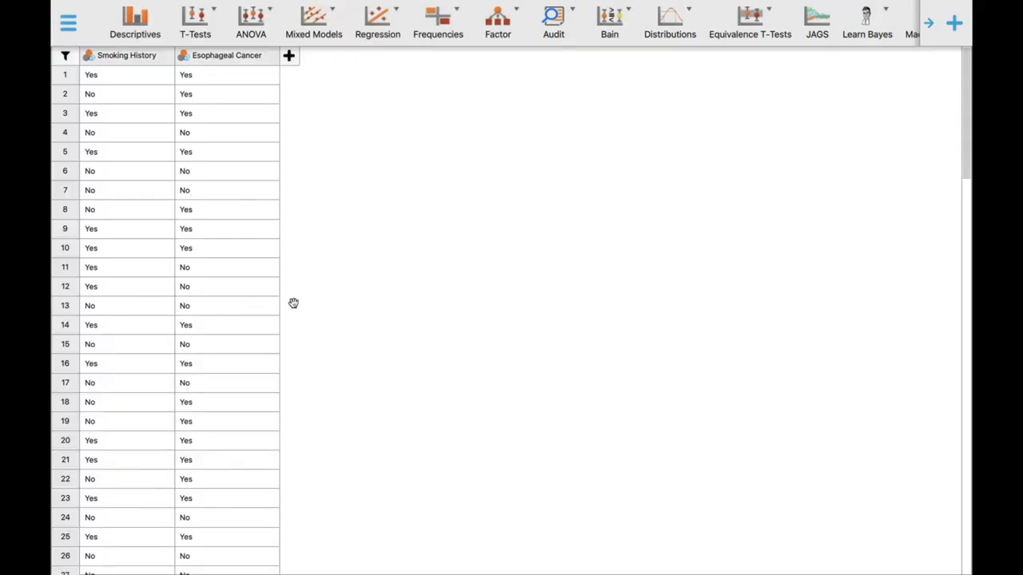
Set up a classical Contingency Tables analysis with Smoking History as rows and Esophageal Cancer as columns
scroll(240, 338, down, 10)
scroll(241, 338, down, 12)
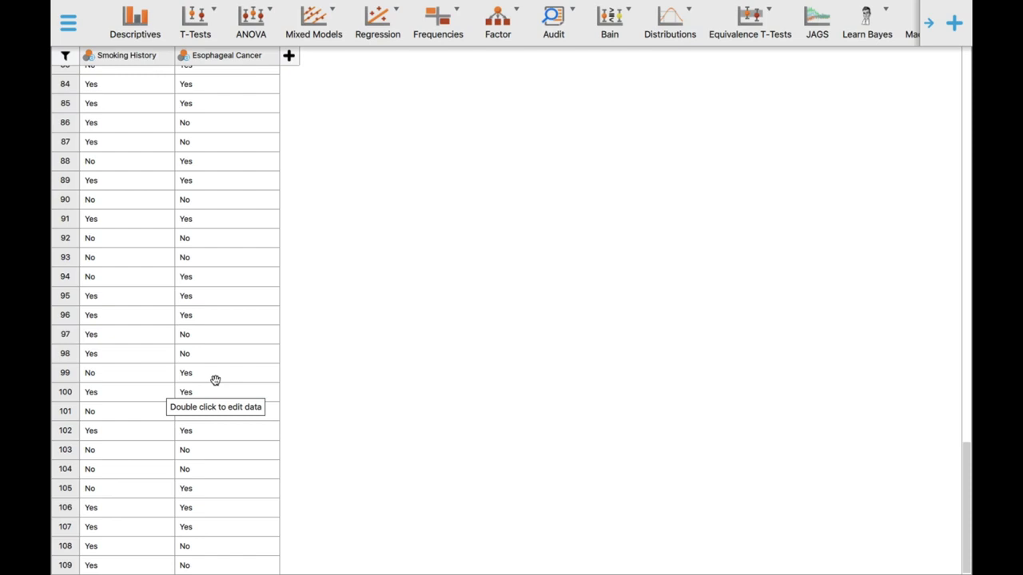
scroll(215, 380, up, 17)
scroll(215, 381, up, 5)
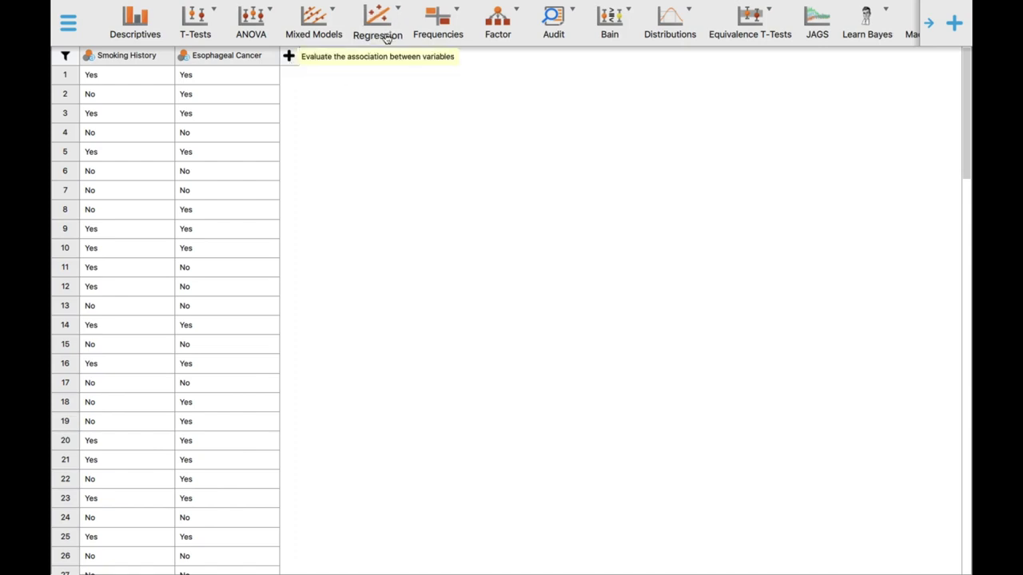
click(449, 20)
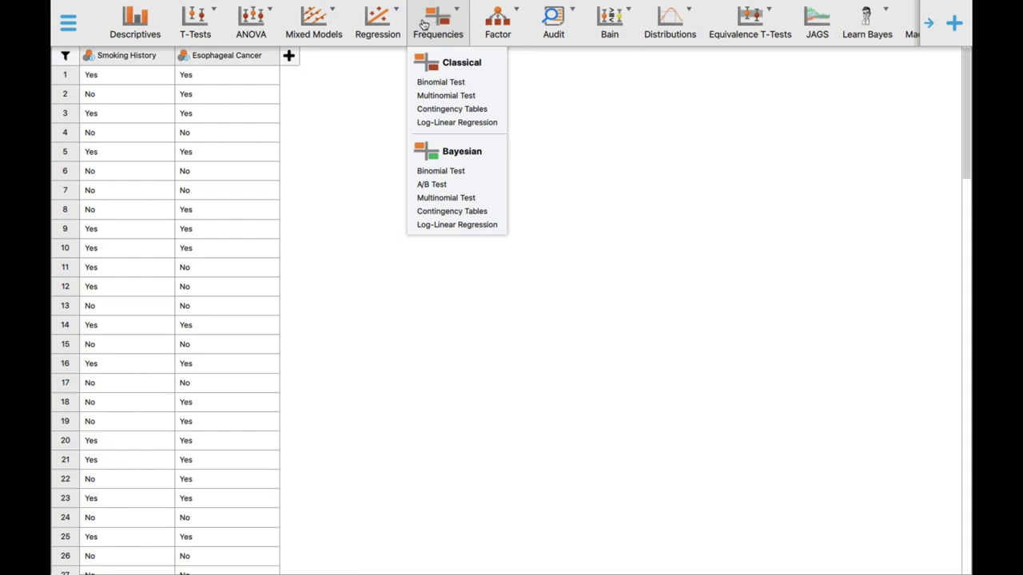
click(458, 112)
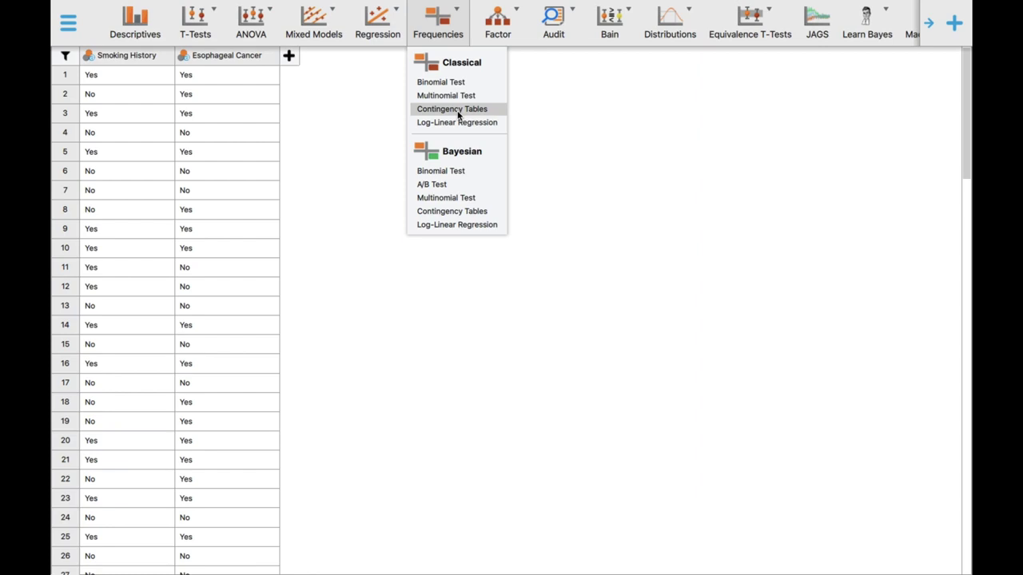
click(181, 96)
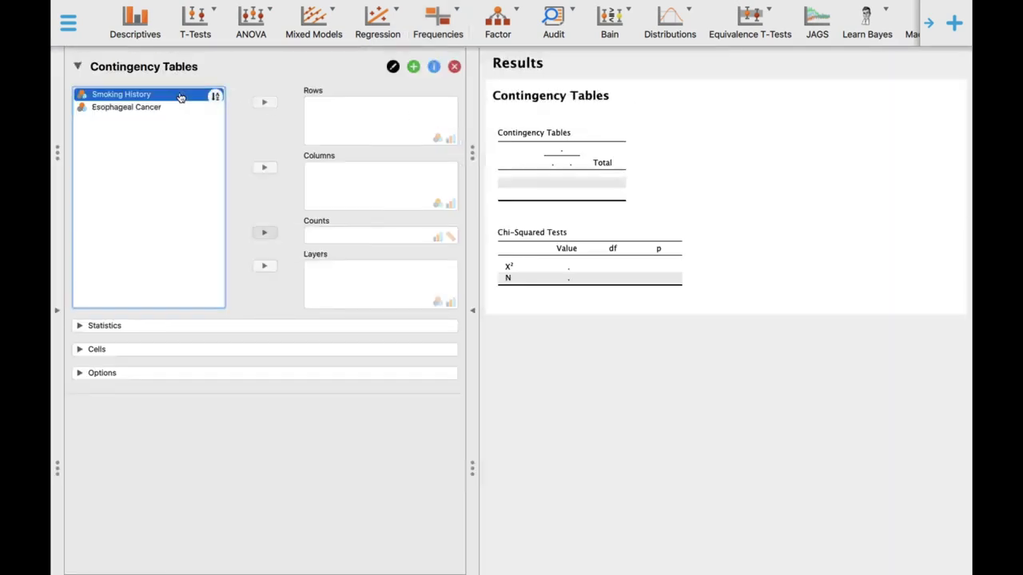
click(263, 101)
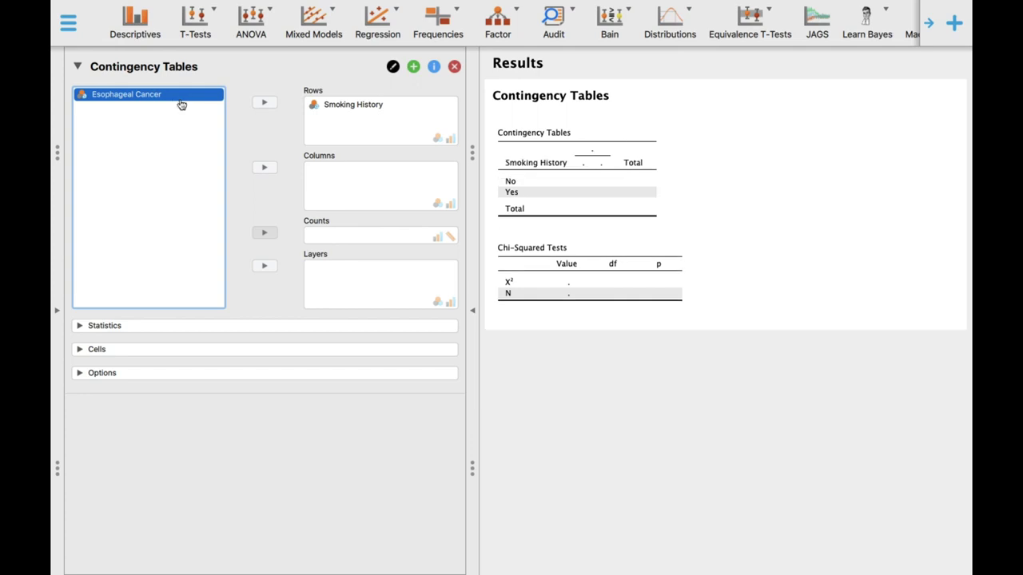
click(265, 170)
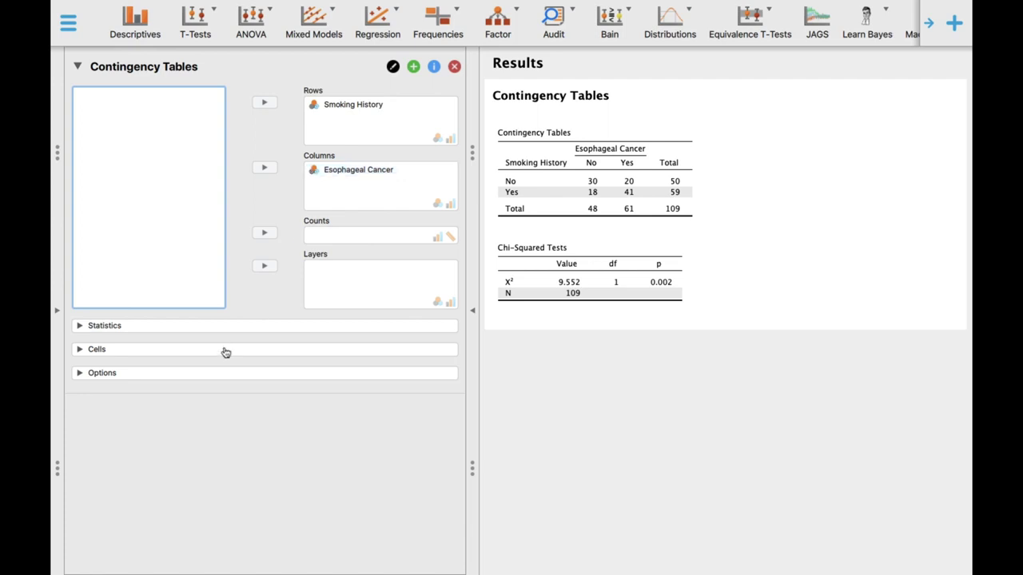
Include the odds ratio (2x2 only) statistic and row percentages in the contingency table analysis
click(118, 328)
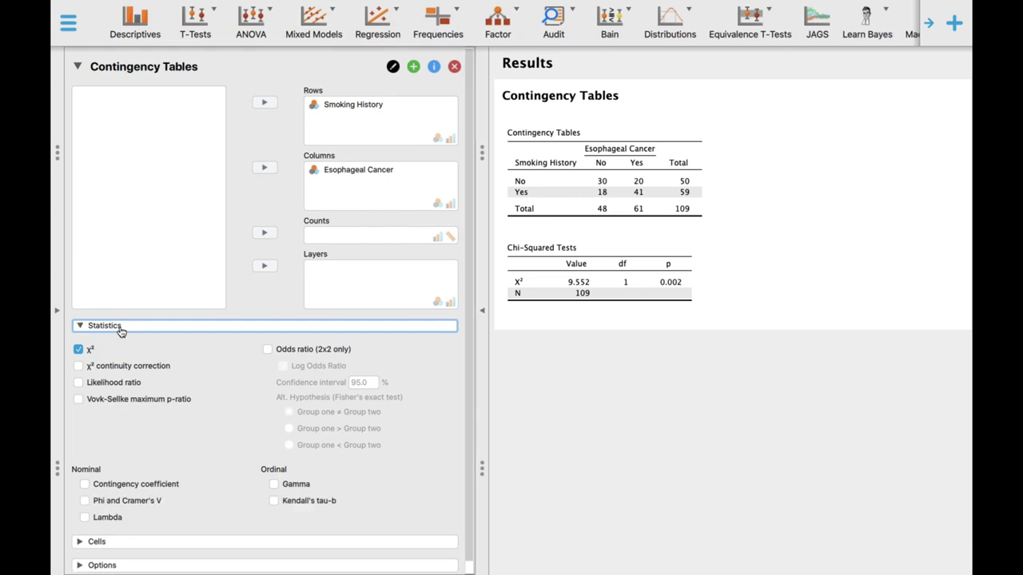
click(298, 350)
scroll(273, 383, down, 1)
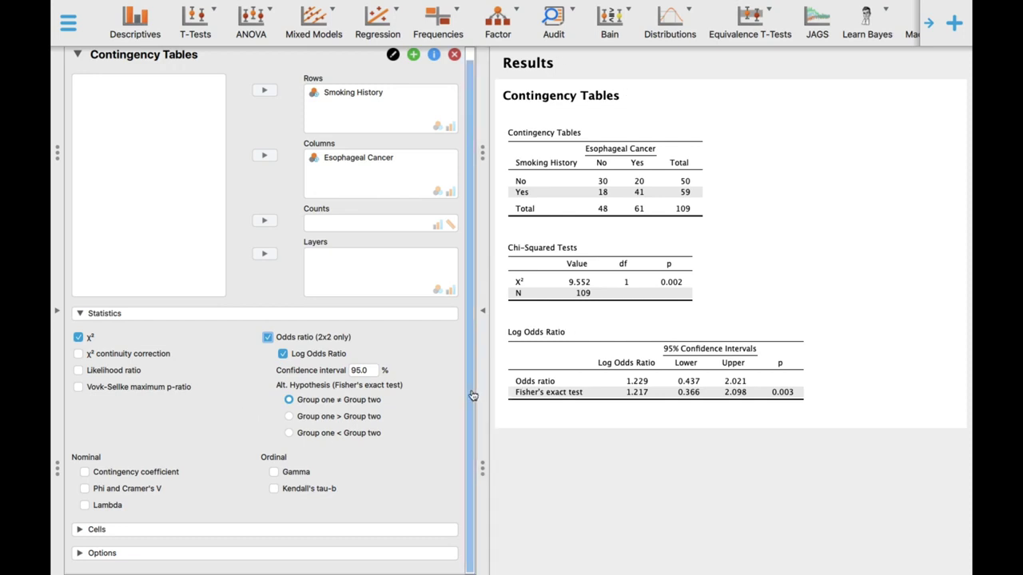
scroll(176, 494, up, 1)
click(225, 533)
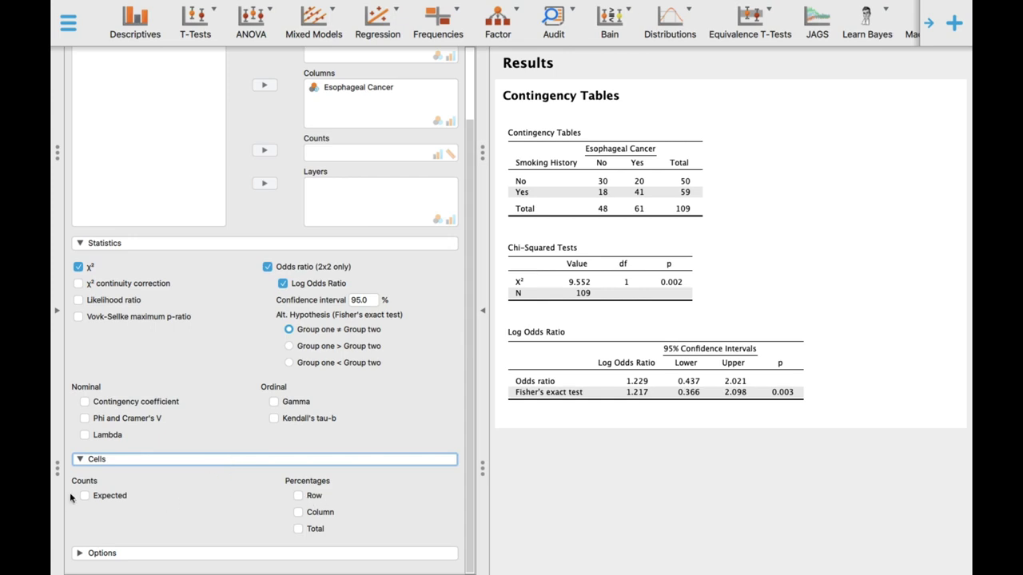
click(313, 498)
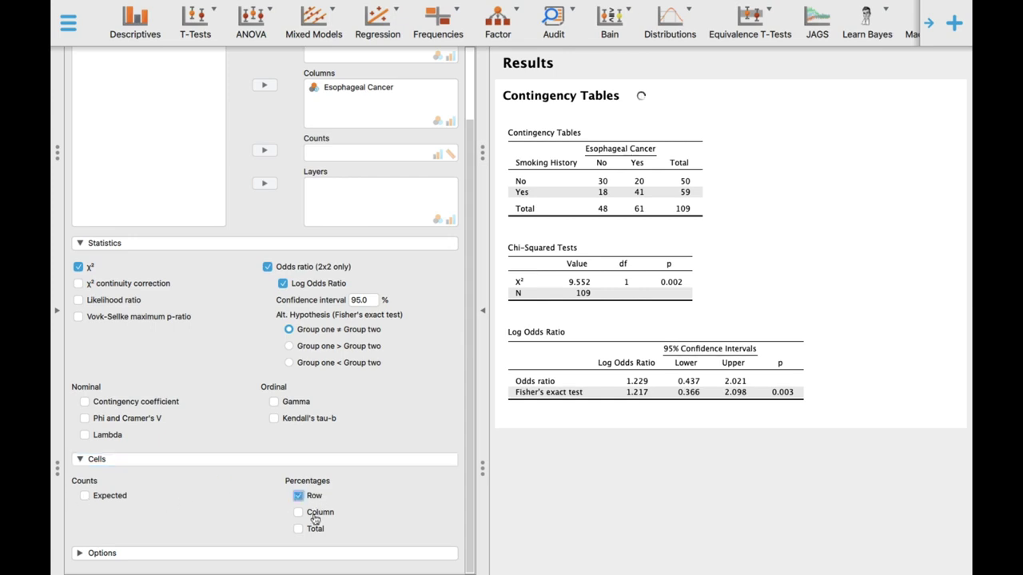
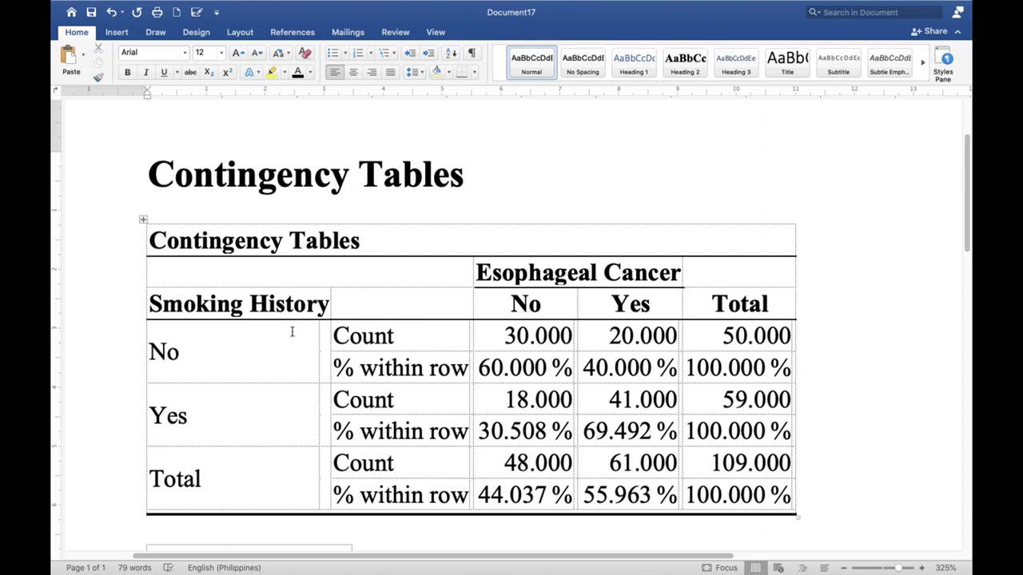
Switch to the Word document and examine the contingency table's counts and row percentages of esophageal cancer for each smoking history group
scroll(206, 331, down, 1)
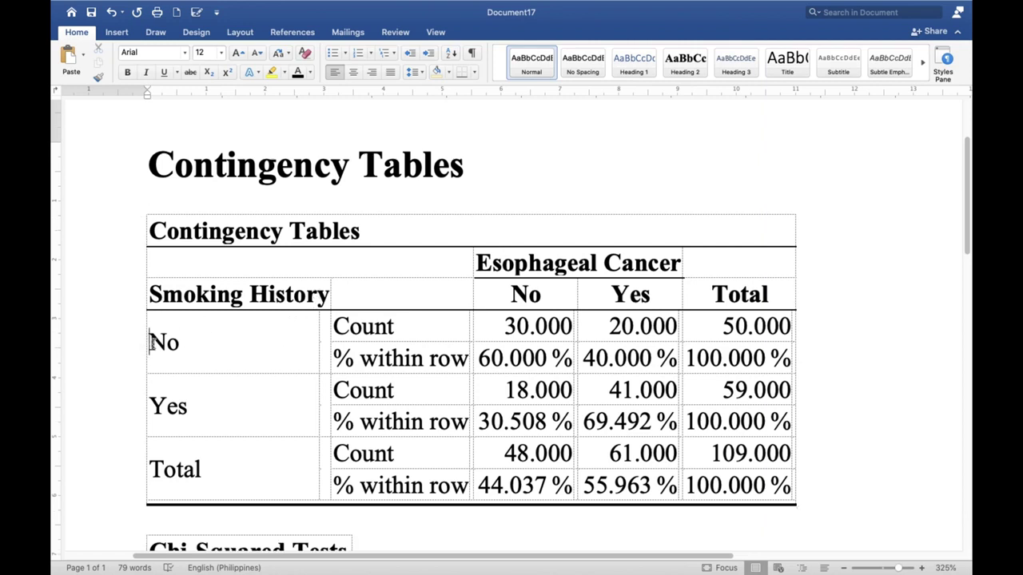
drag(150, 341, 184, 339)
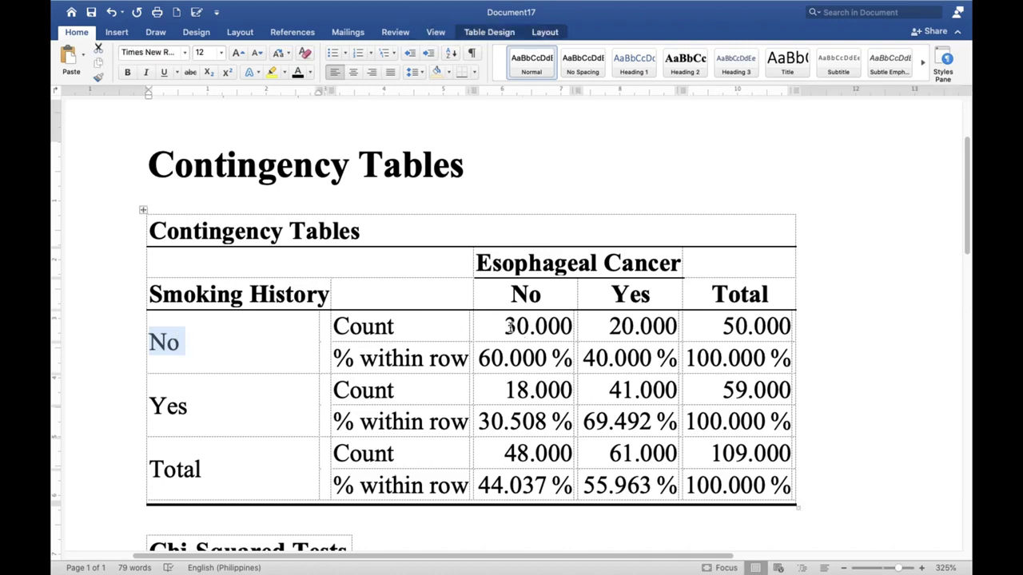
drag(506, 328, 553, 333)
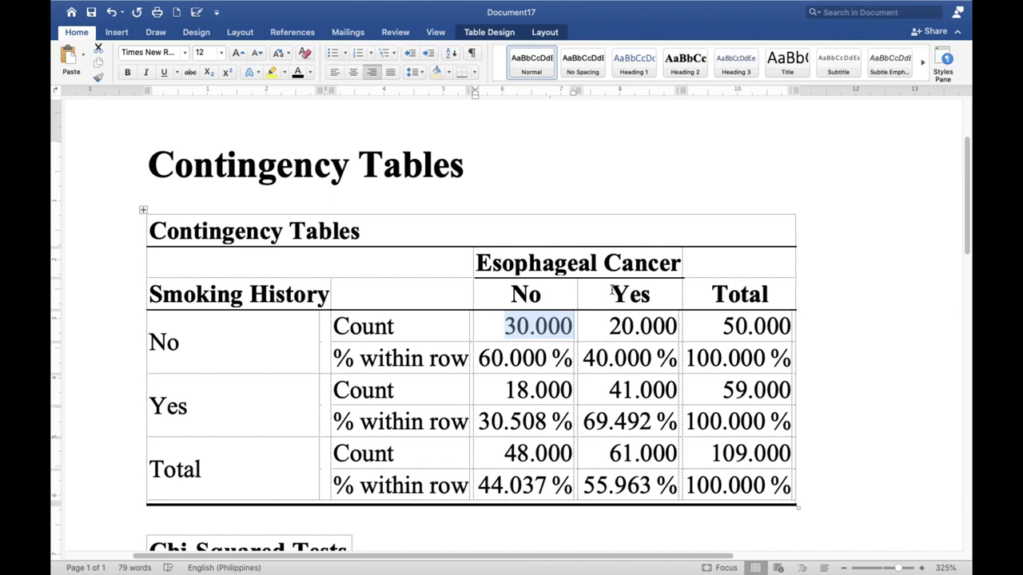
scroll(613, 290, down, 3)
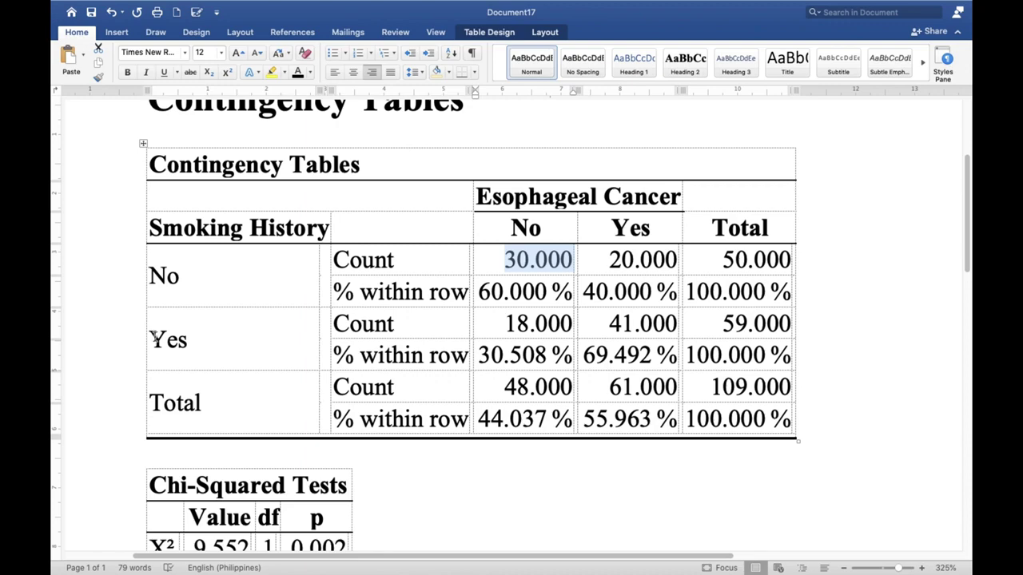
drag(150, 338, 192, 342)
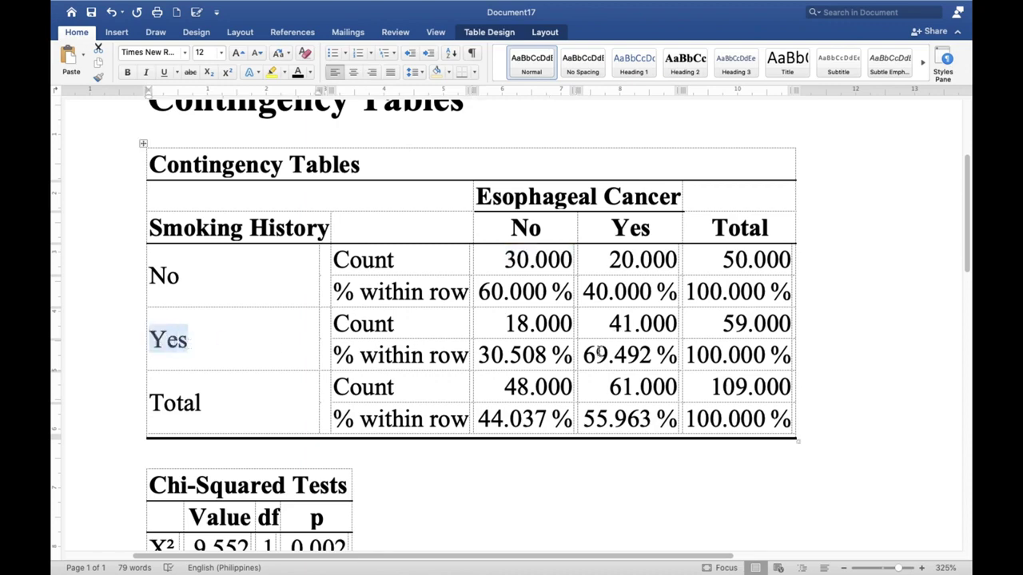
drag(584, 354, 677, 356)
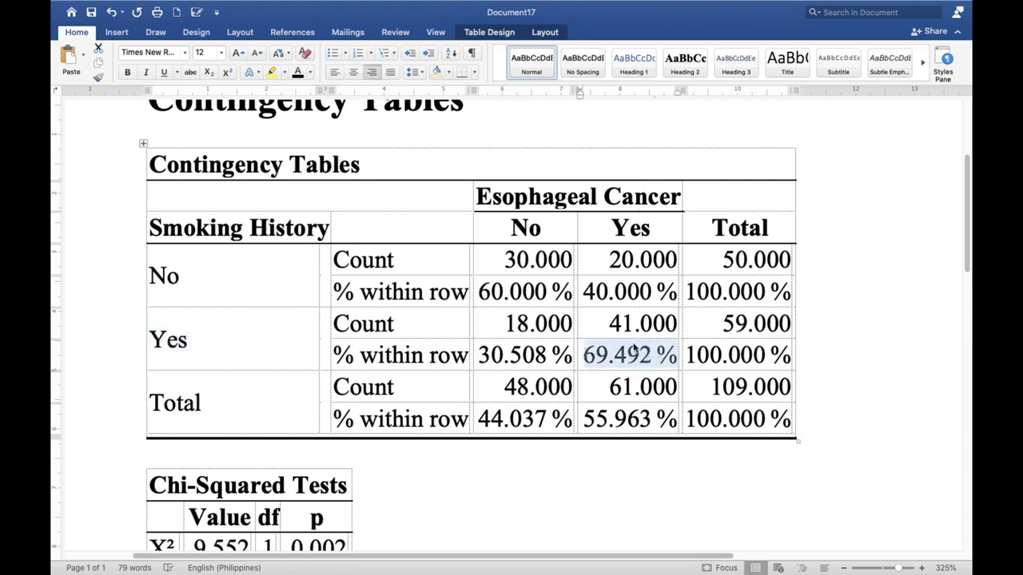
drag(572, 355, 468, 352)
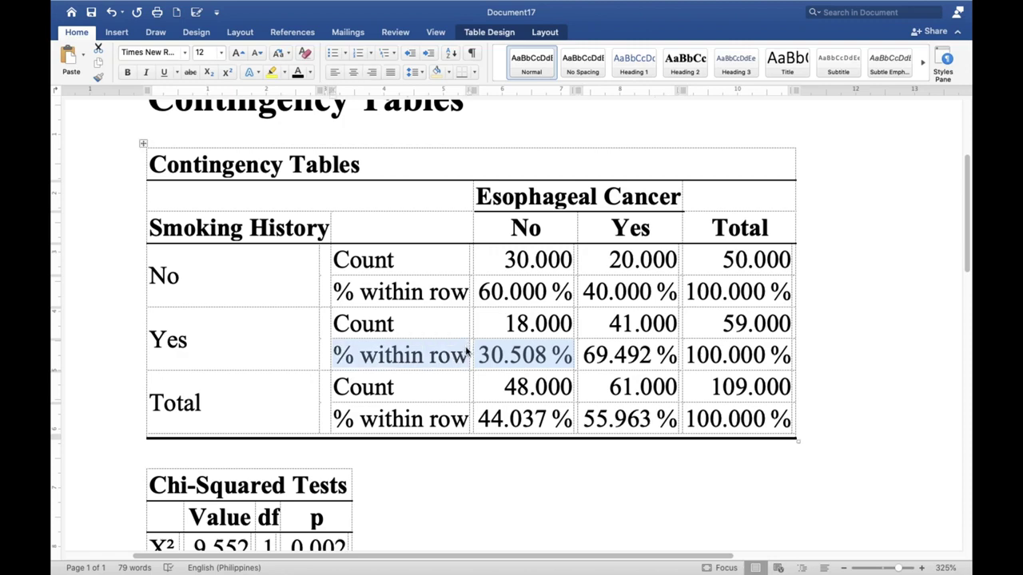
click(514, 359)
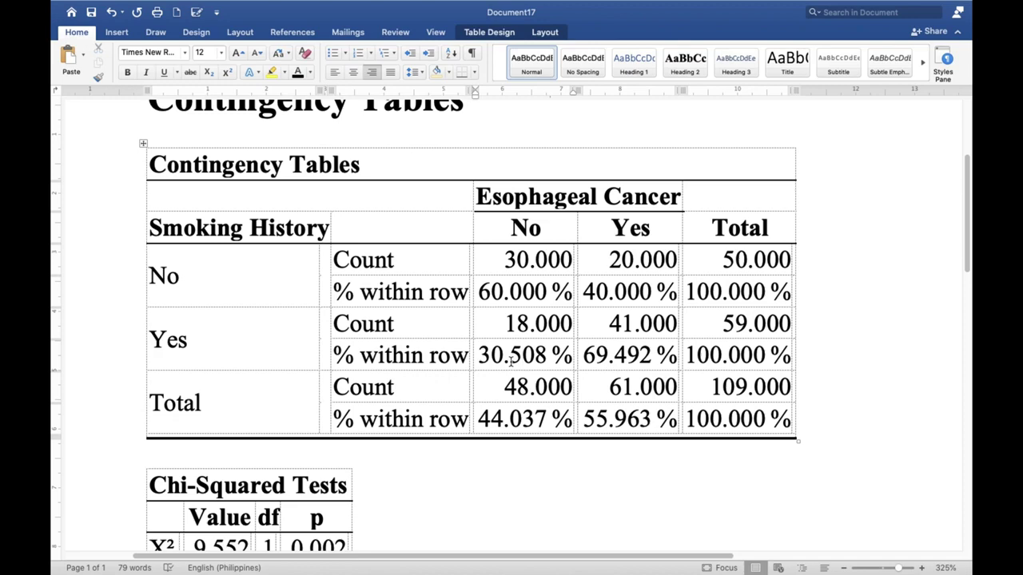
Examine the p-value in the Chi-Squared Tests table to judge whether smoking history and esophageal cancer are associated
scroll(419, 350, down, 3)
scroll(404, 347, down, 1)
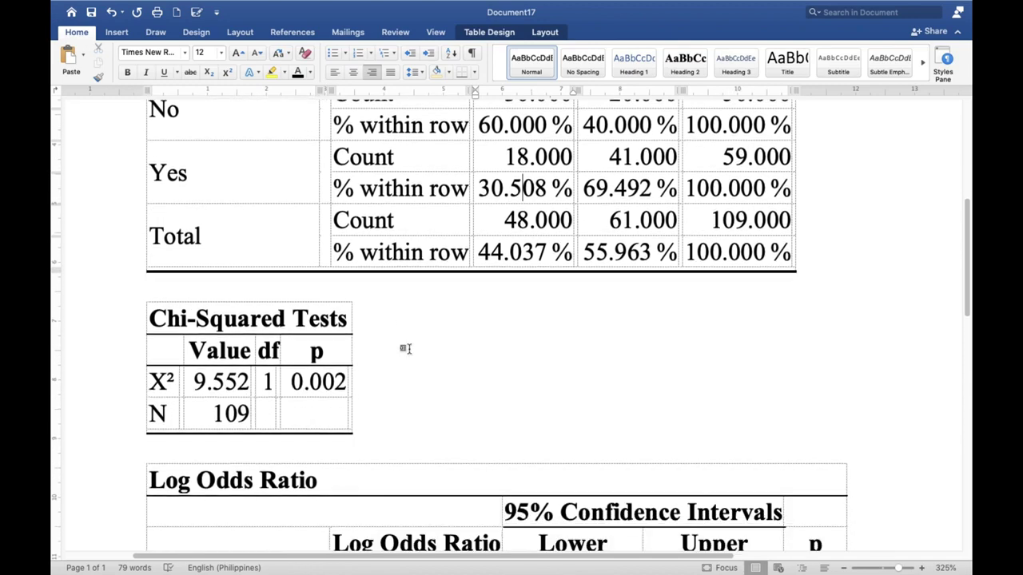
scroll(347, 399, down, 1)
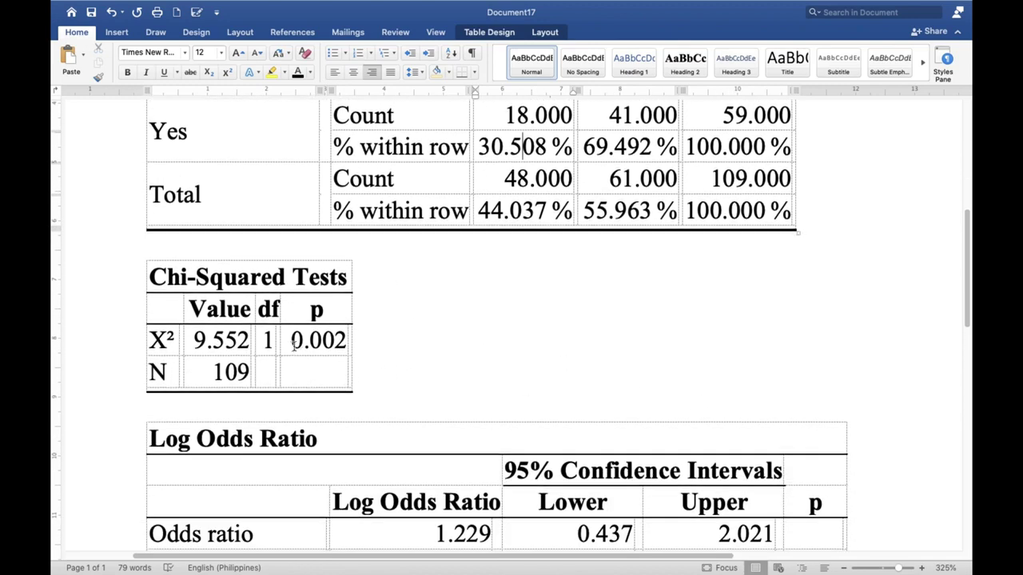
drag(292, 342, 341, 352)
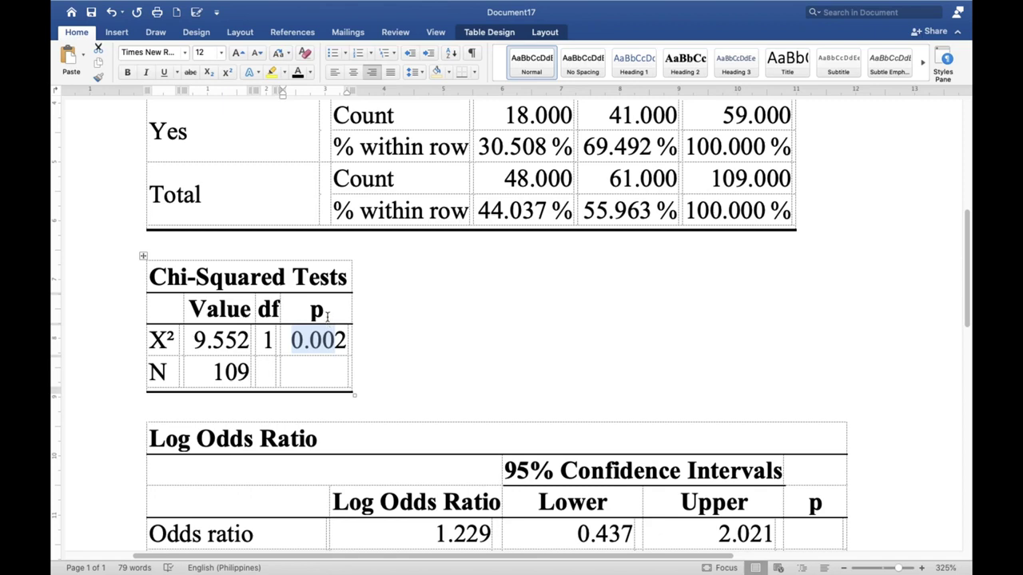
click(343, 344)
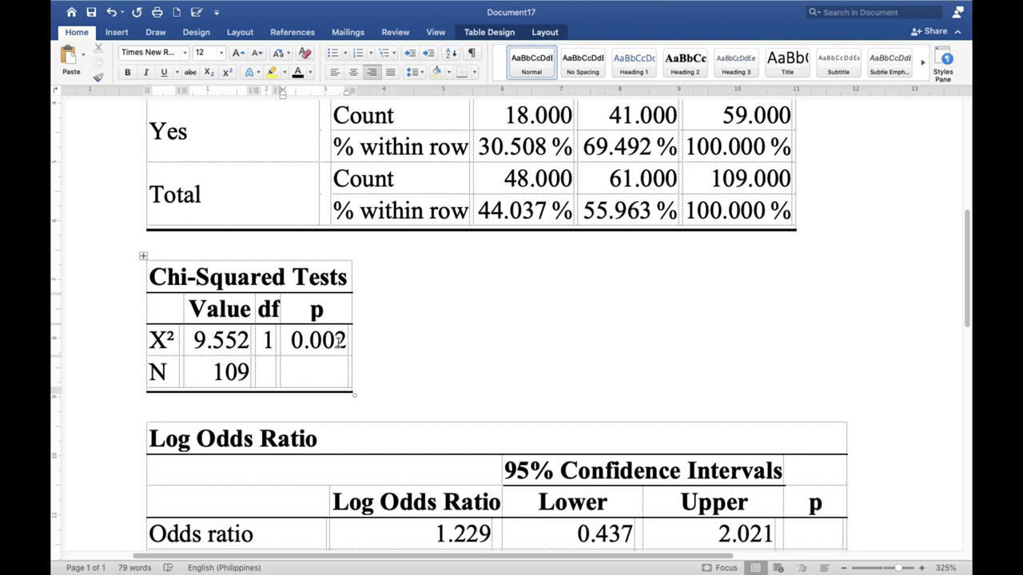
scroll(340, 343, up, 5)
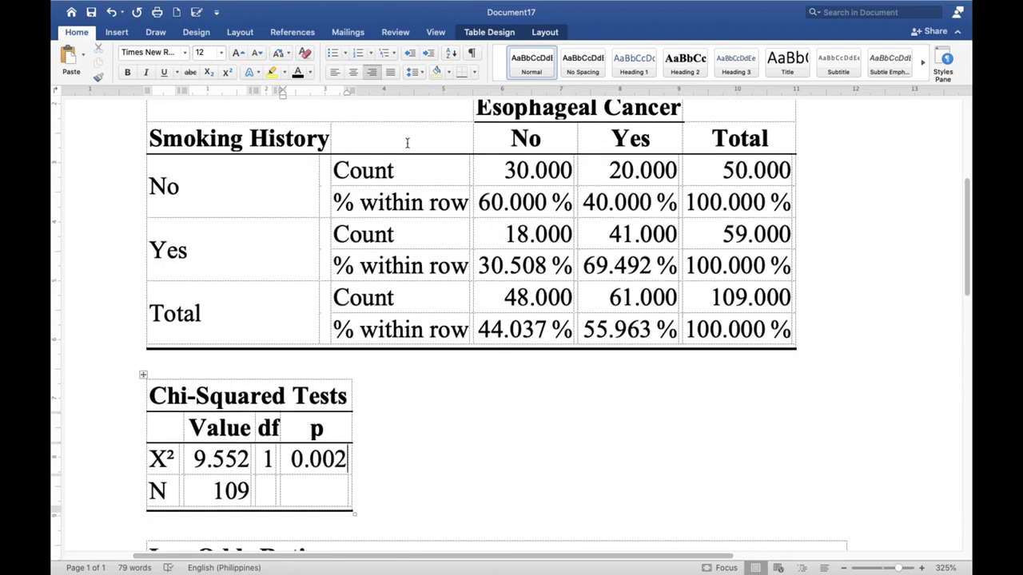
scroll(548, 124, up, 1)
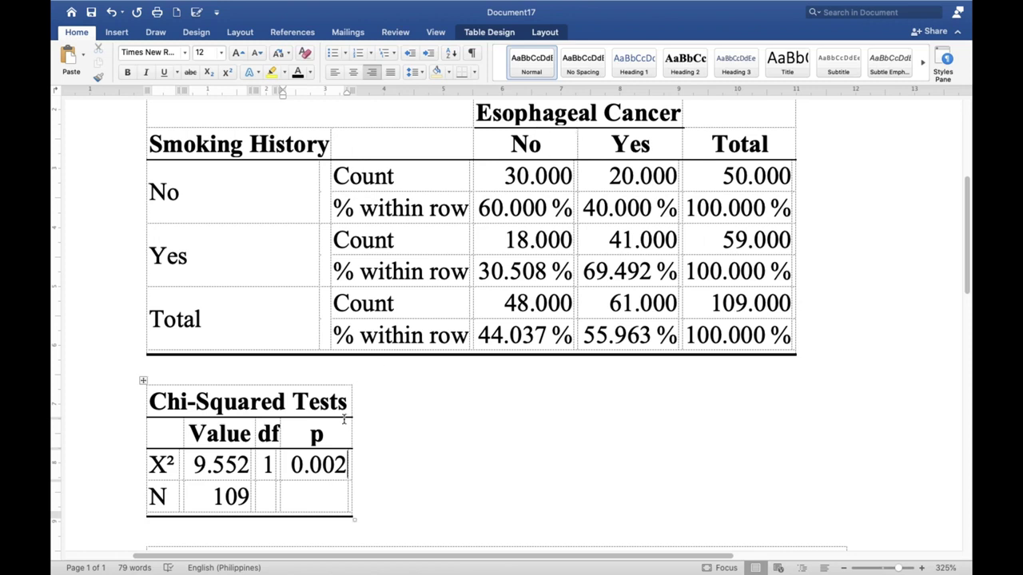
drag(346, 465, 292, 470)
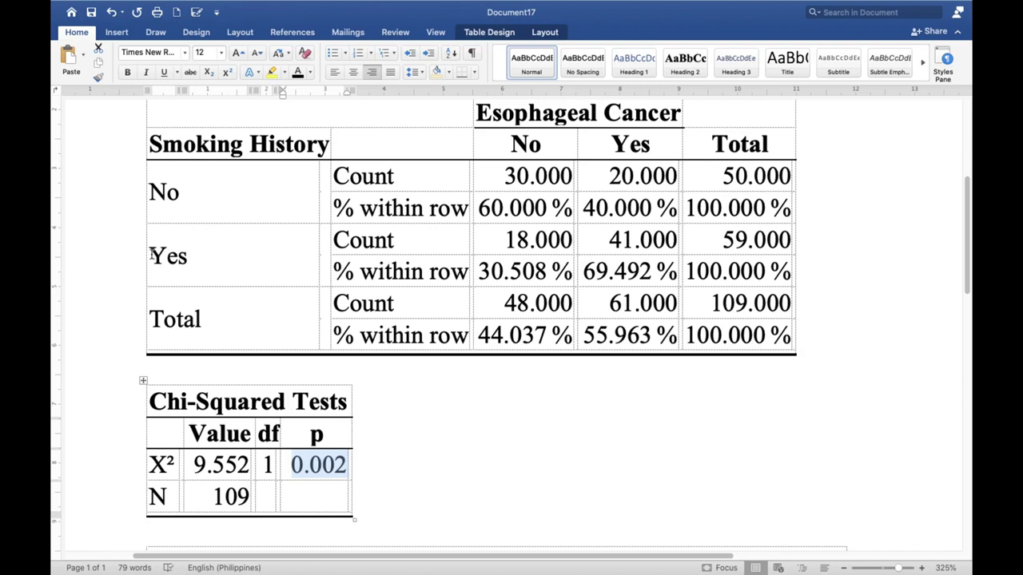
Compare the esophageal cancer Yes and No counts between the smoking and non-smoking rows of the contingency table
drag(150, 253, 192, 254)
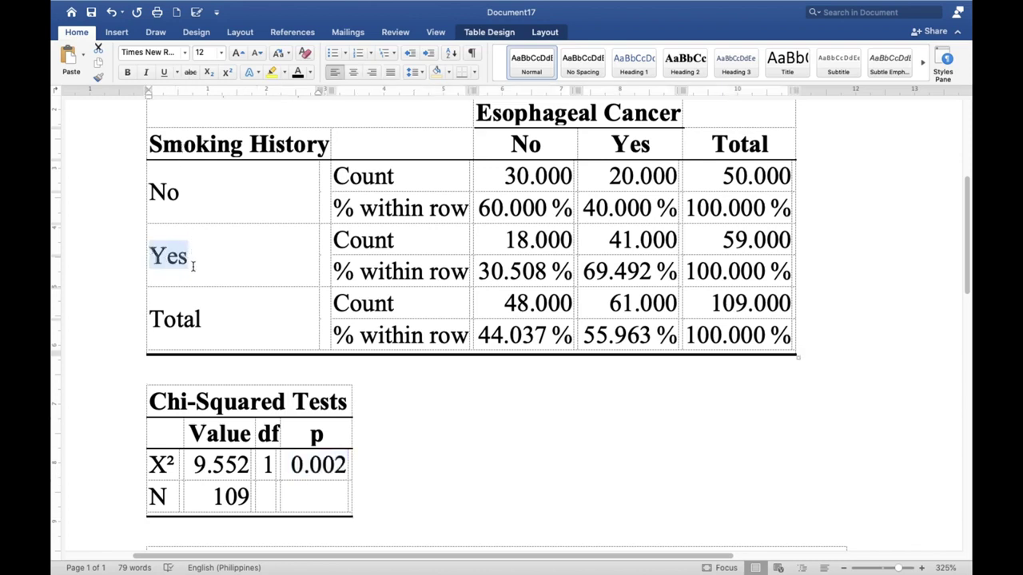
drag(609, 240, 681, 237)
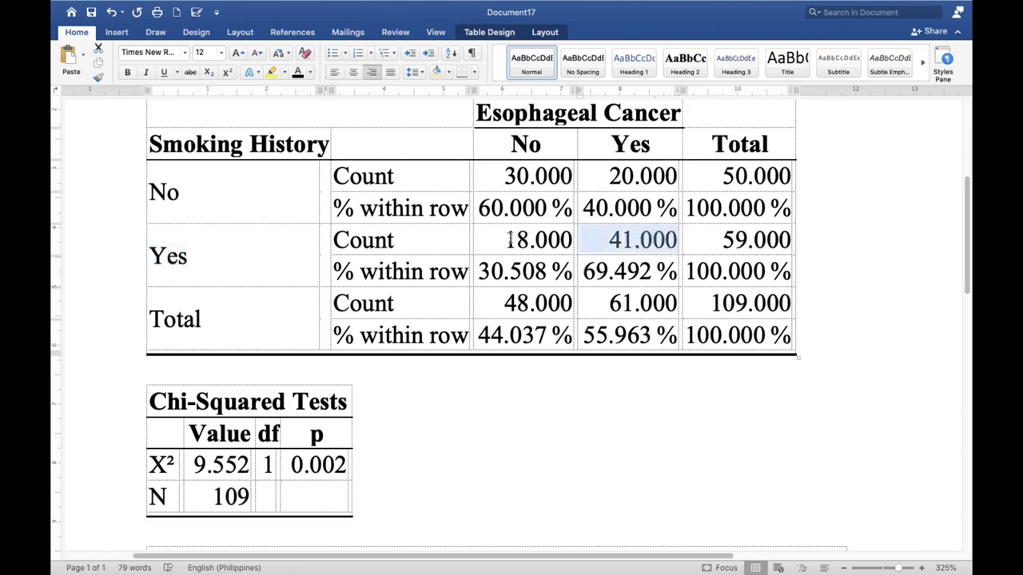
drag(506, 238, 574, 238)
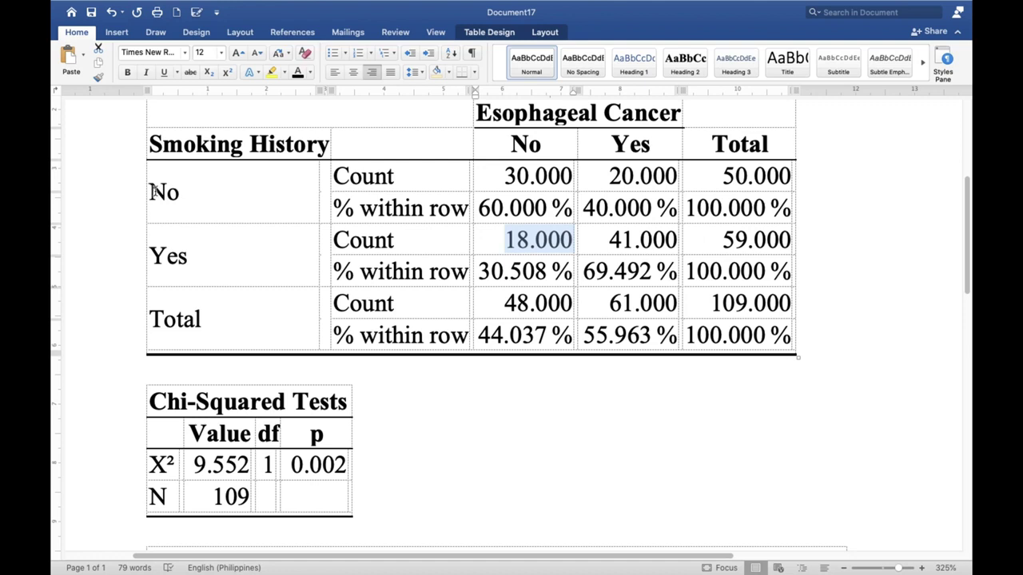
drag(153, 192, 190, 196)
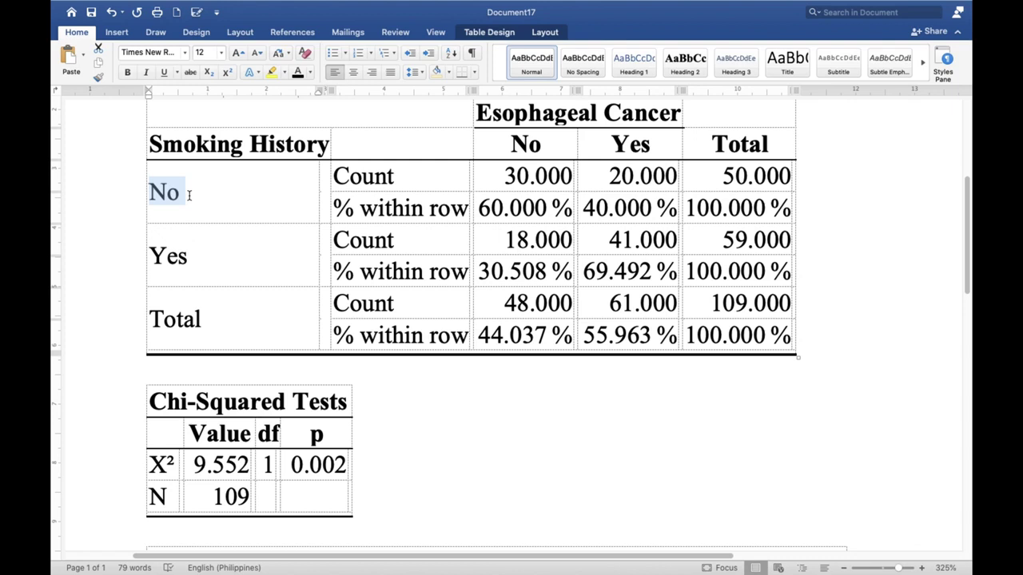
drag(605, 178, 661, 184)
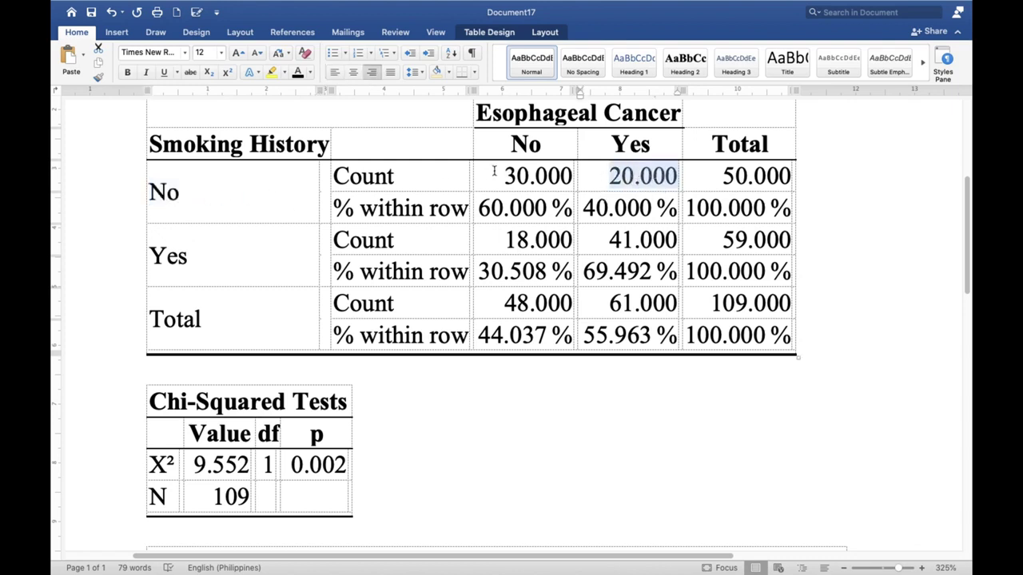
drag(491, 171, 676, 186)
drag(507, 176, 559, 170)
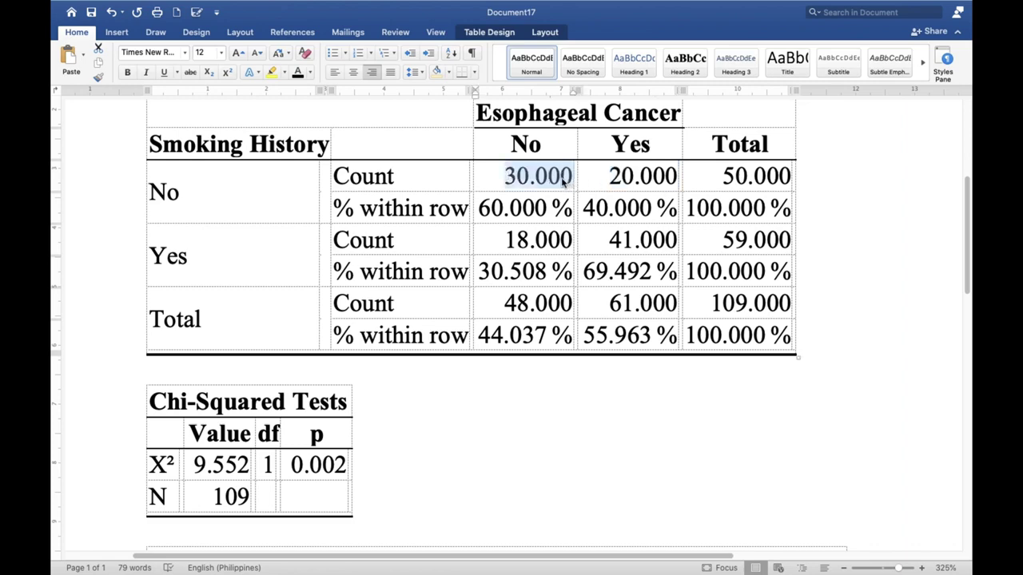
Examine the log odds ratio value in the Odds ratio row of the Log Odds Ratio table
scroll(434, 274, down, 3)
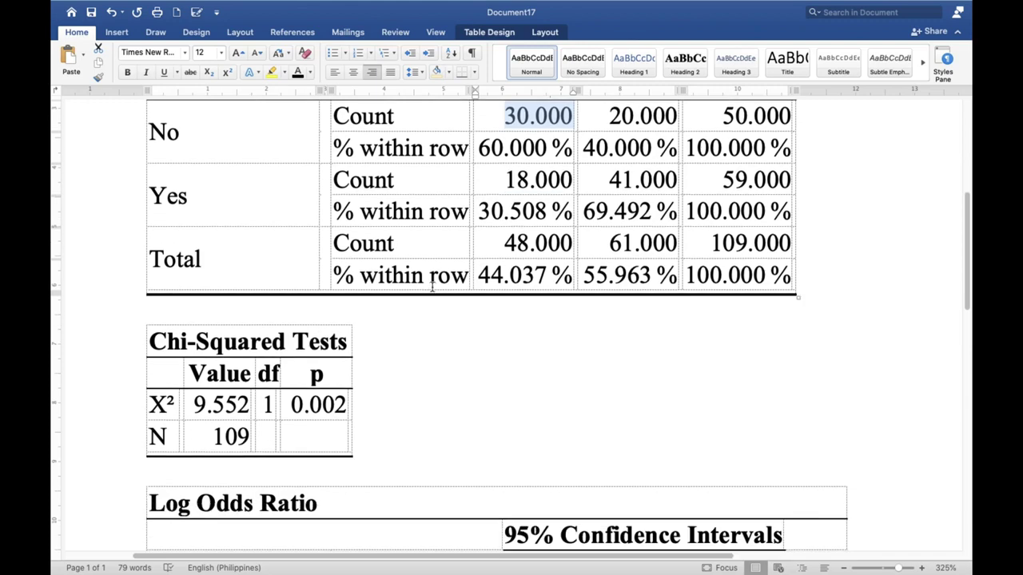
scroll(468, 379, down, 10)
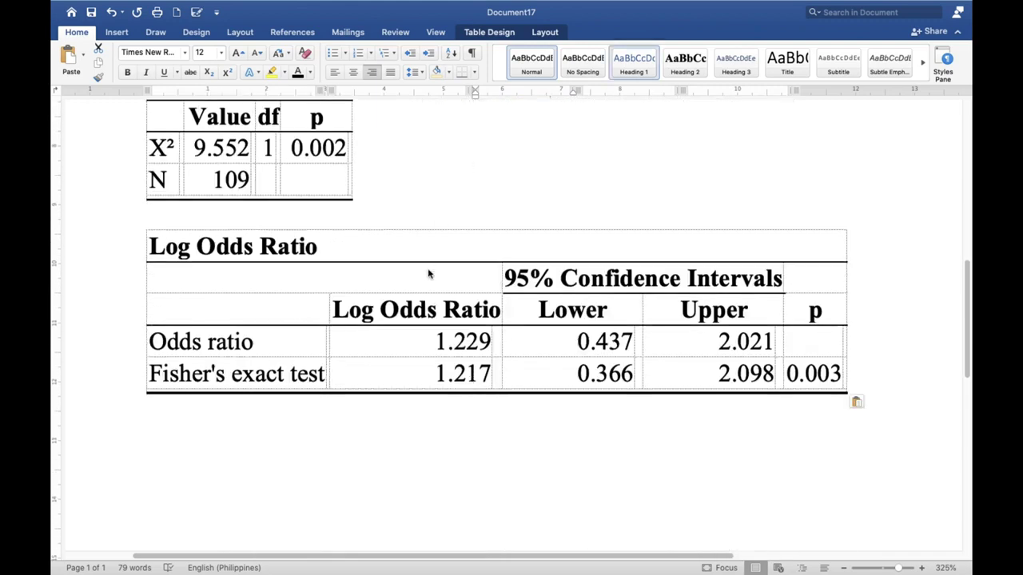
scroll(429, 271, up, 2)
drag(425, 383, 468, 386)
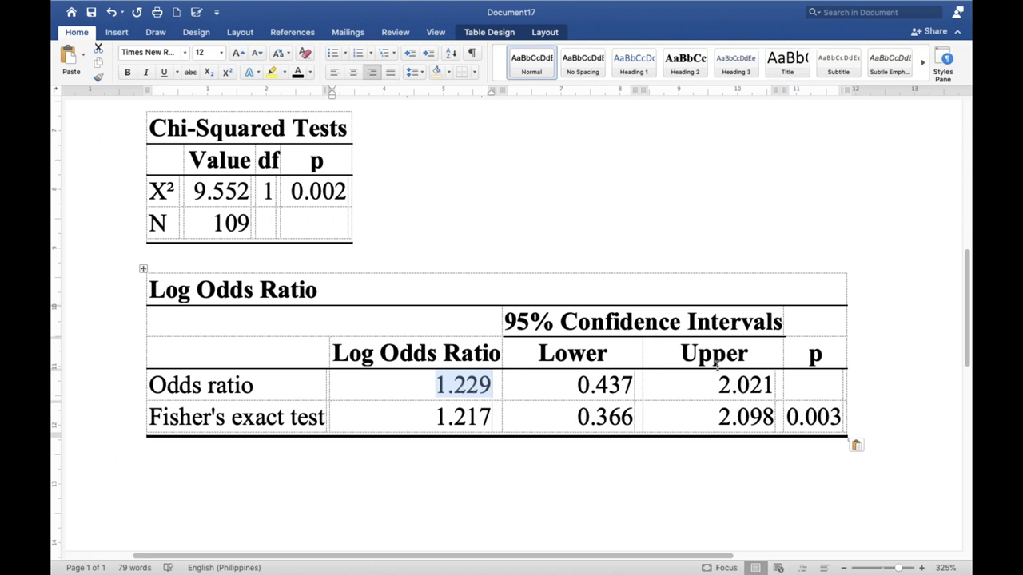
click(444, 386)
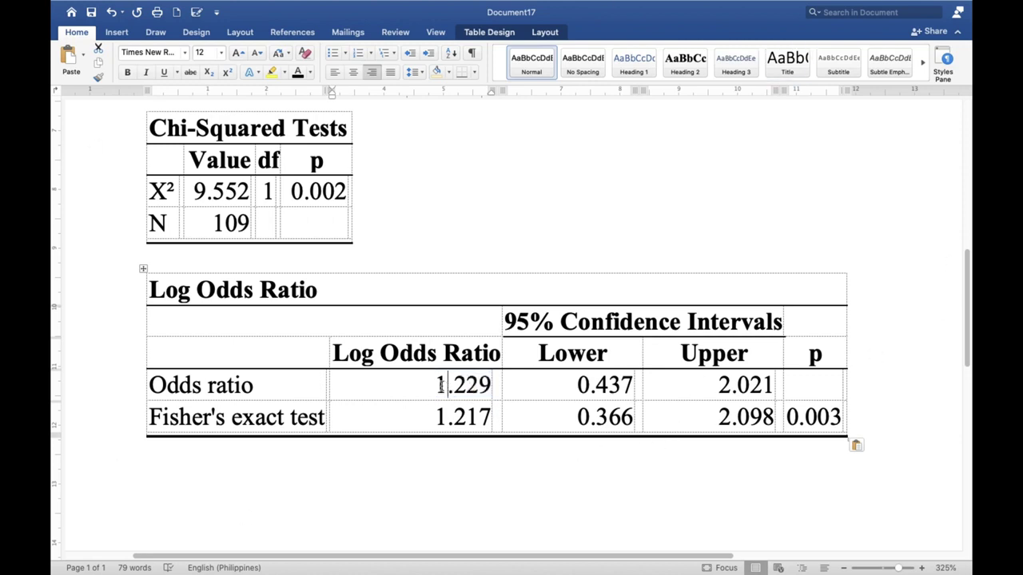
drag(436, 387, 480, 390)
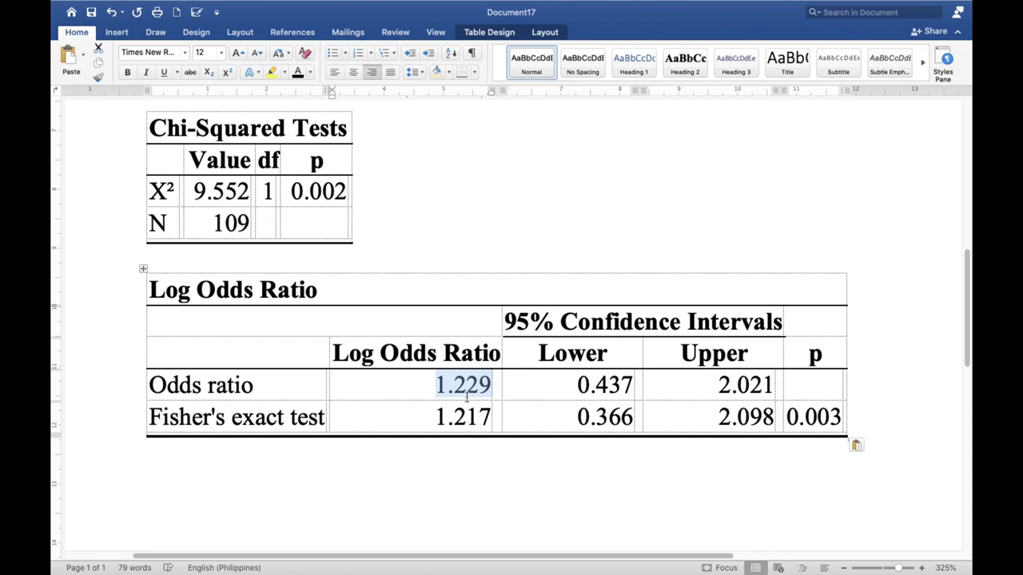
click(469, 388)
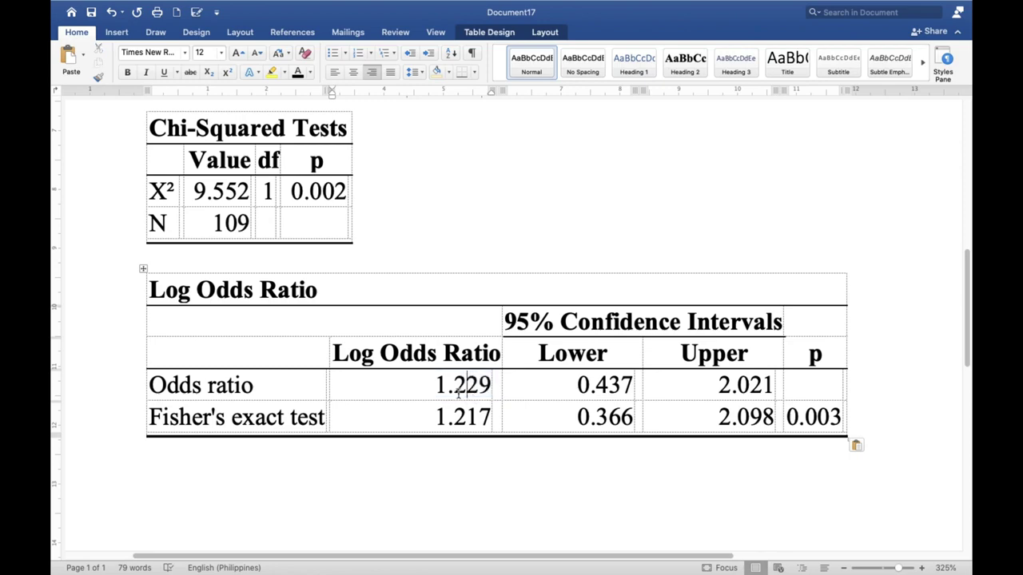
Relate the log odds ratio to the smoking history groups and esophageal cancer outcomes in the contingency table
scroll(460, 389, up, 5)
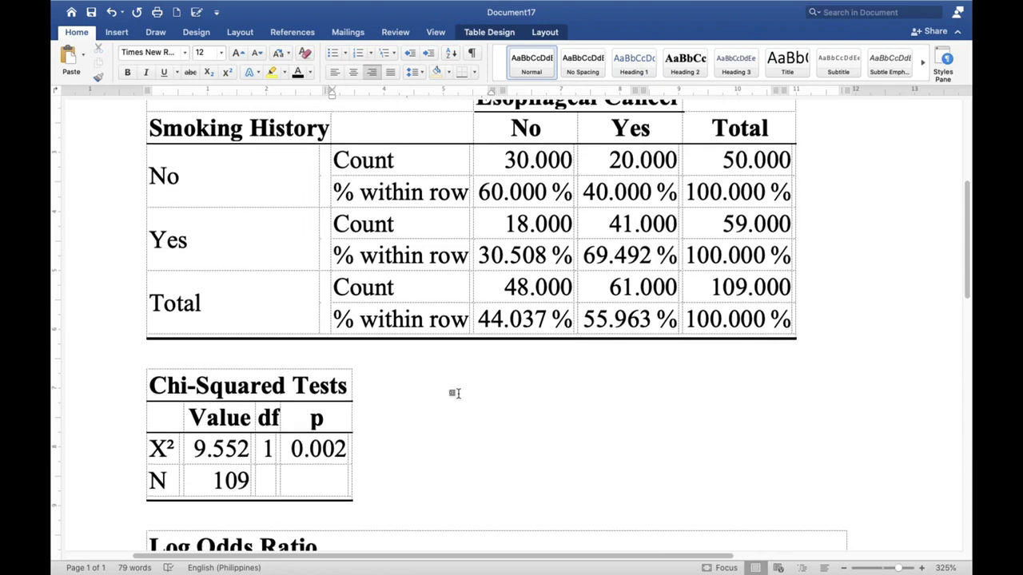
scroll(561, 349, down, 1)
scroll(561, 349, down, 4)
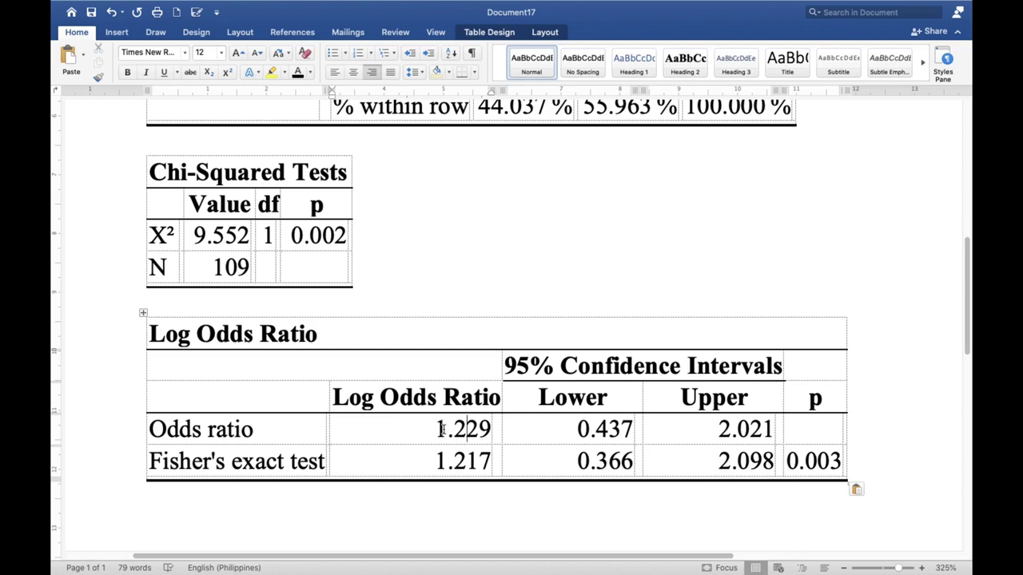
scroll(384, 349, up, 10)
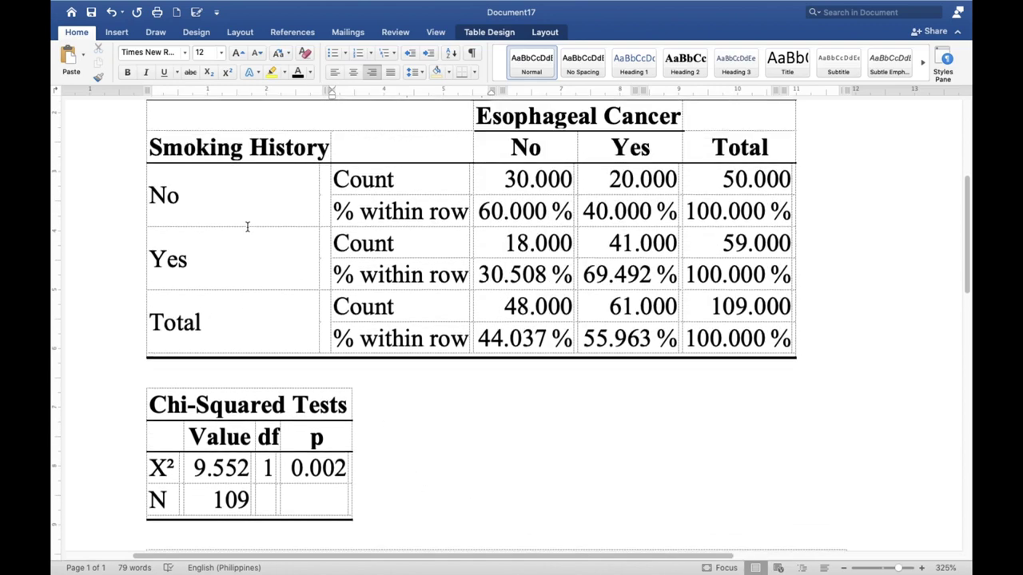
scroll(272, 317, down, 3)
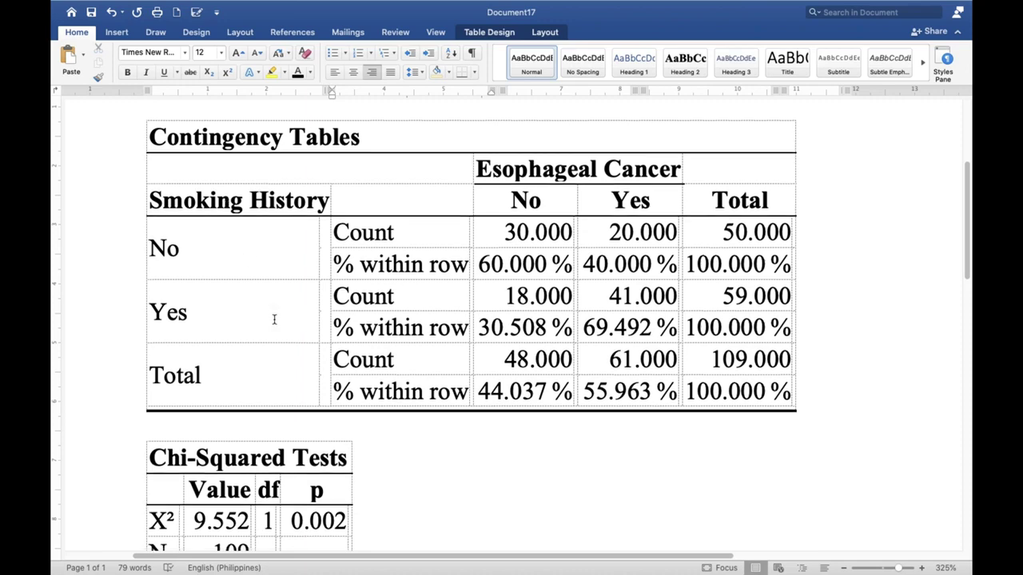
scroll(276, 318, down, 10)
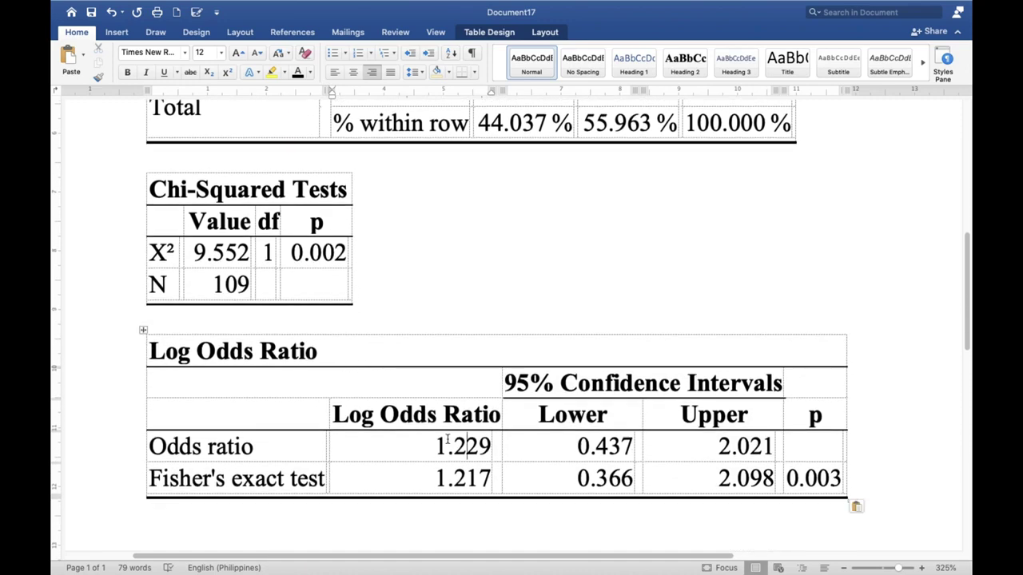
click(467, 452)
scroll(480, 453, up, 12)
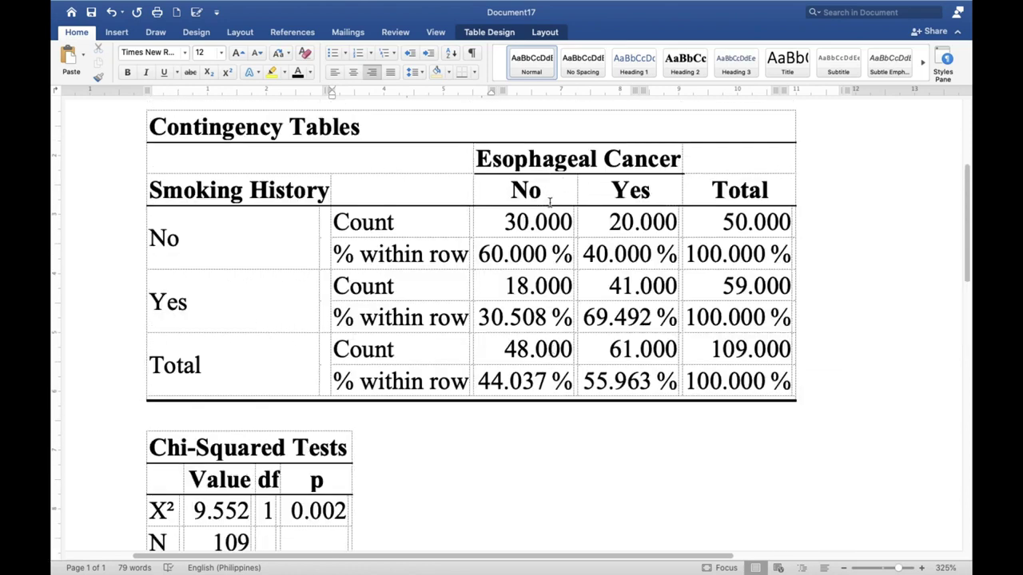
scroll(551, 251, down, 14)
scroll(551, 251, down, 1)
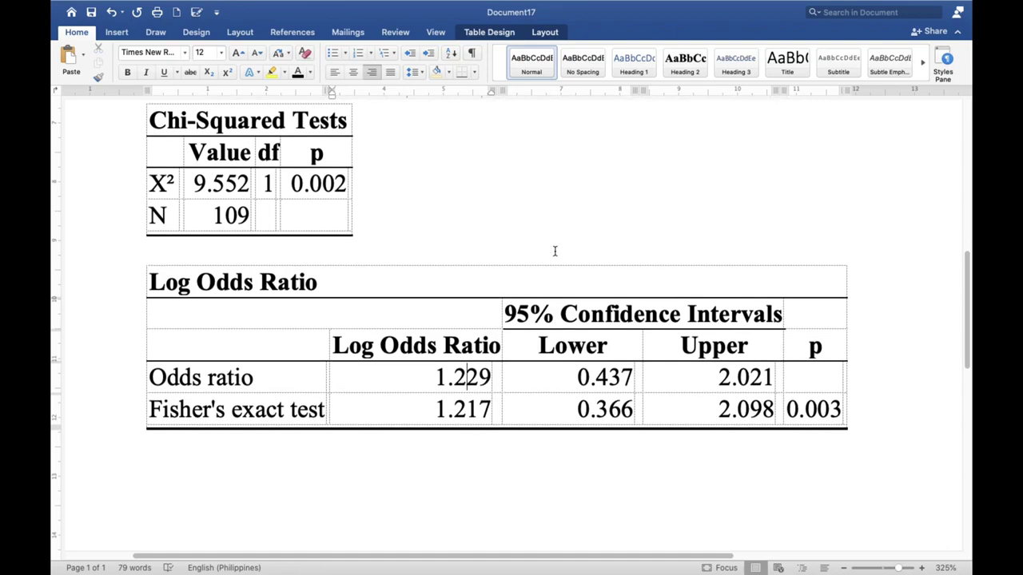